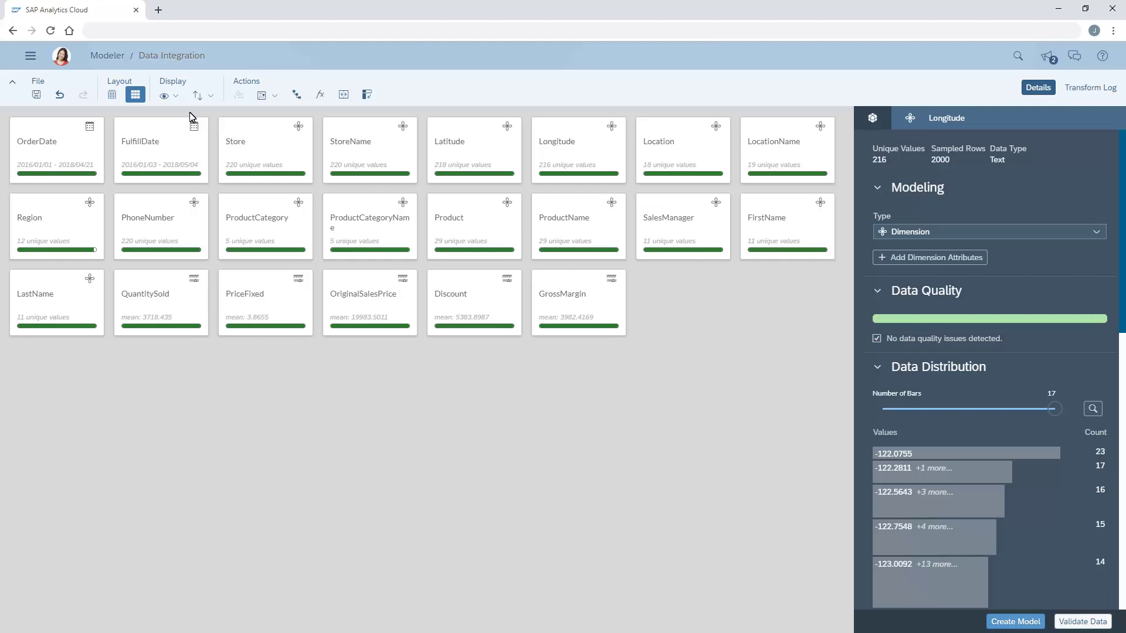
# - Show the dataset as a row grid, select LocationName, and open its suggested transforms
pyautogui.click(112, 95)
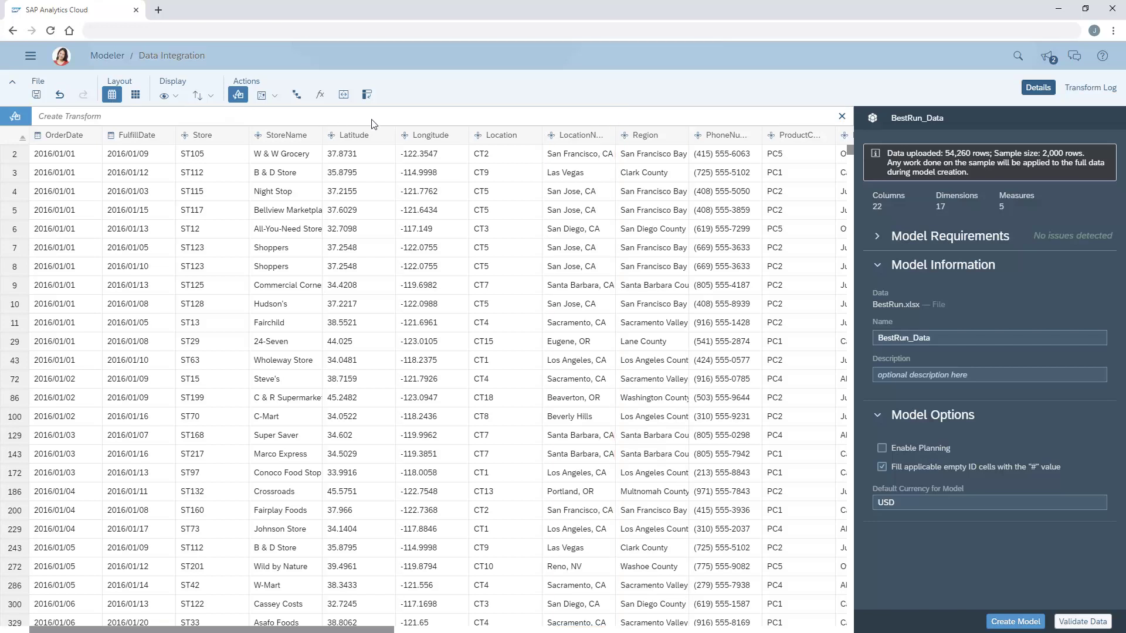
pyautogui.click(583, 141)
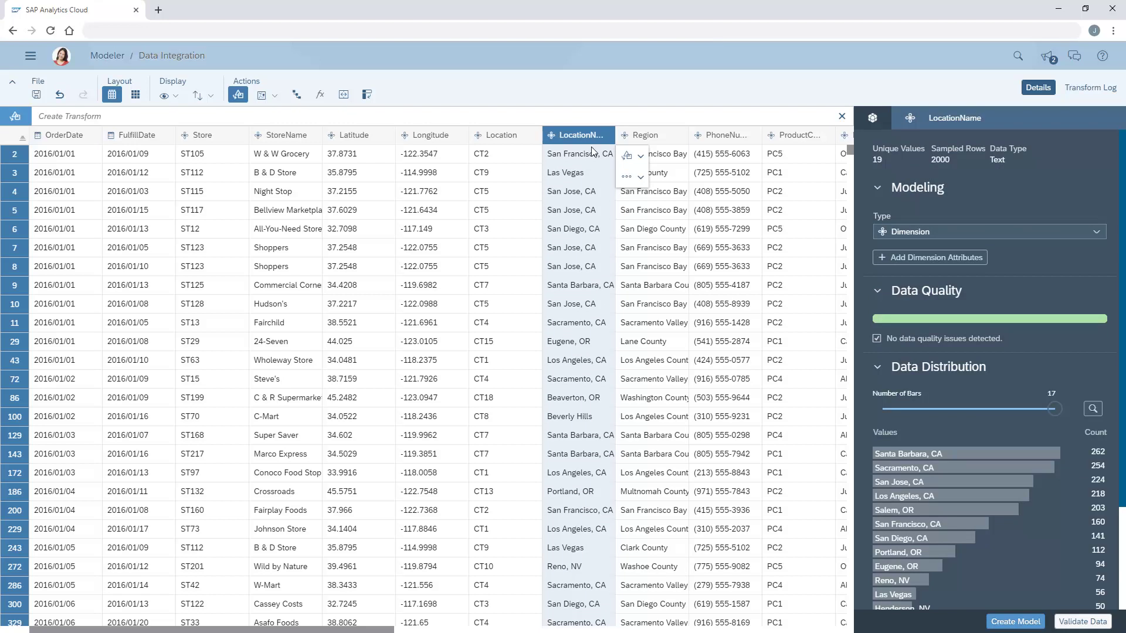
pyautogui.click(640, 179)
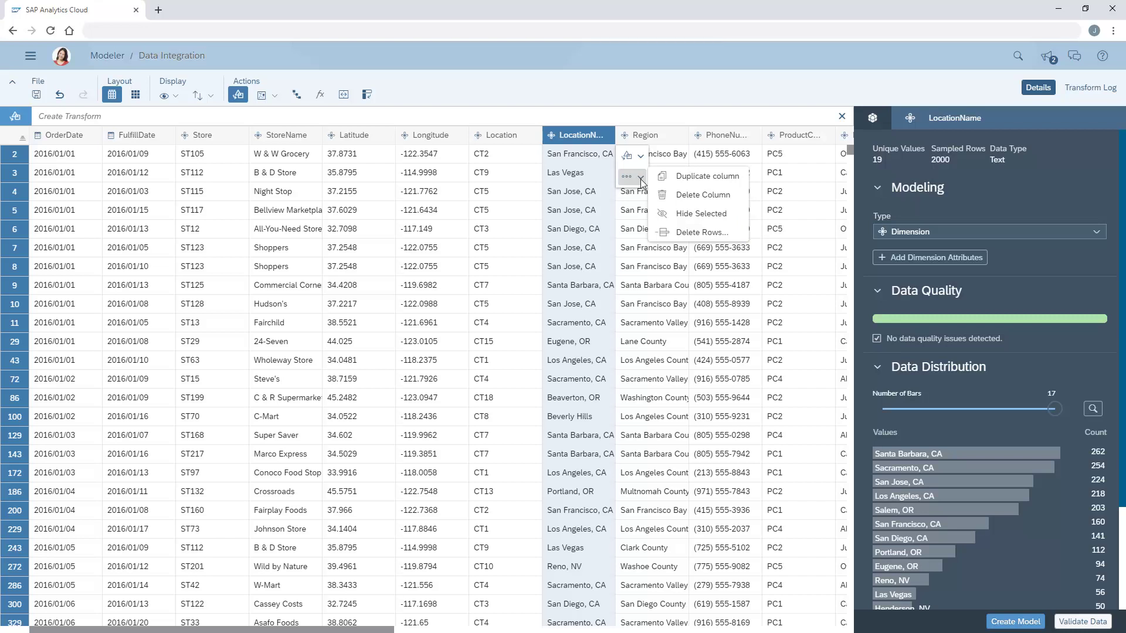
pyautogui.click(640, 156)
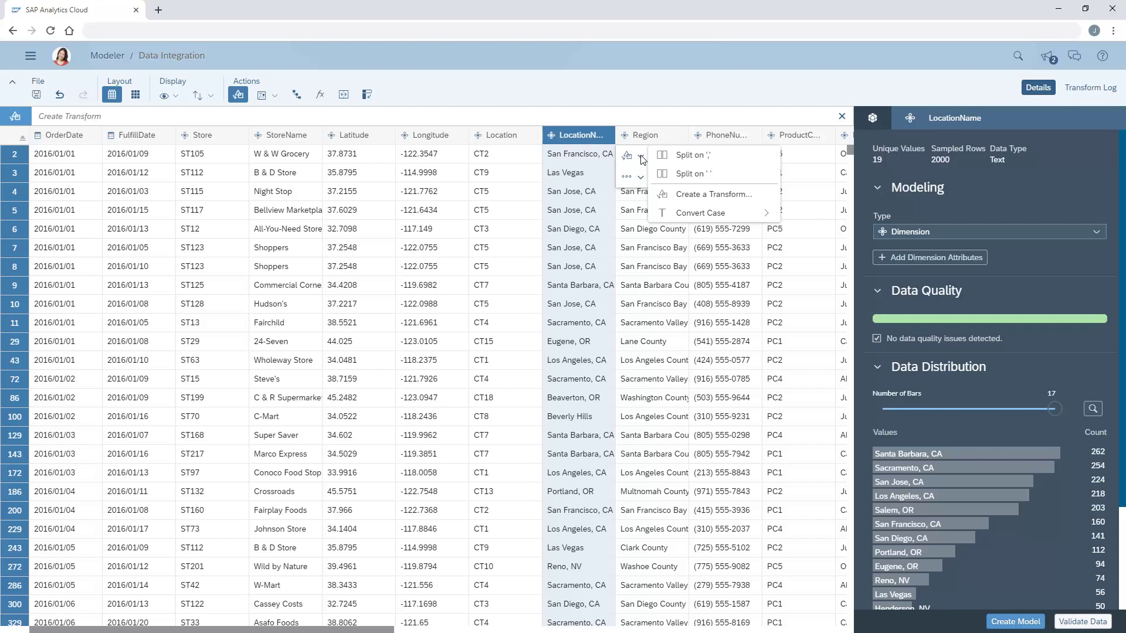
# - Split LocationName on the ", " delimiter into city and state-code columns
pyautogui.click(692, 200)
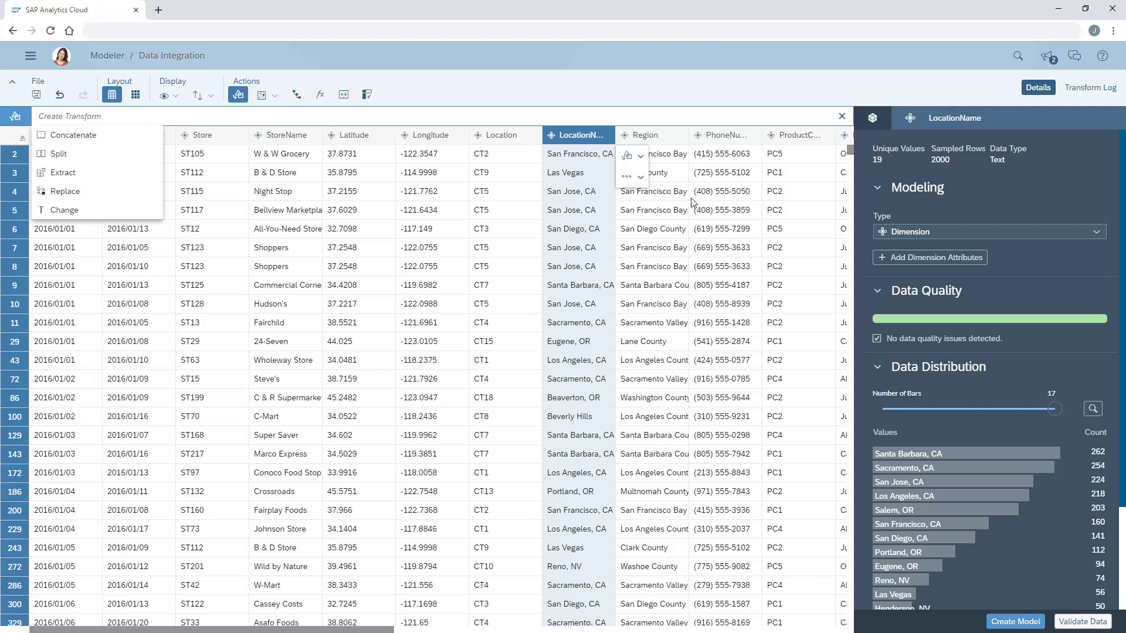
pyautogui.click(60, 156)
pyautogui.click(154, 119)
pyautogui.write(', " repeat "1"')
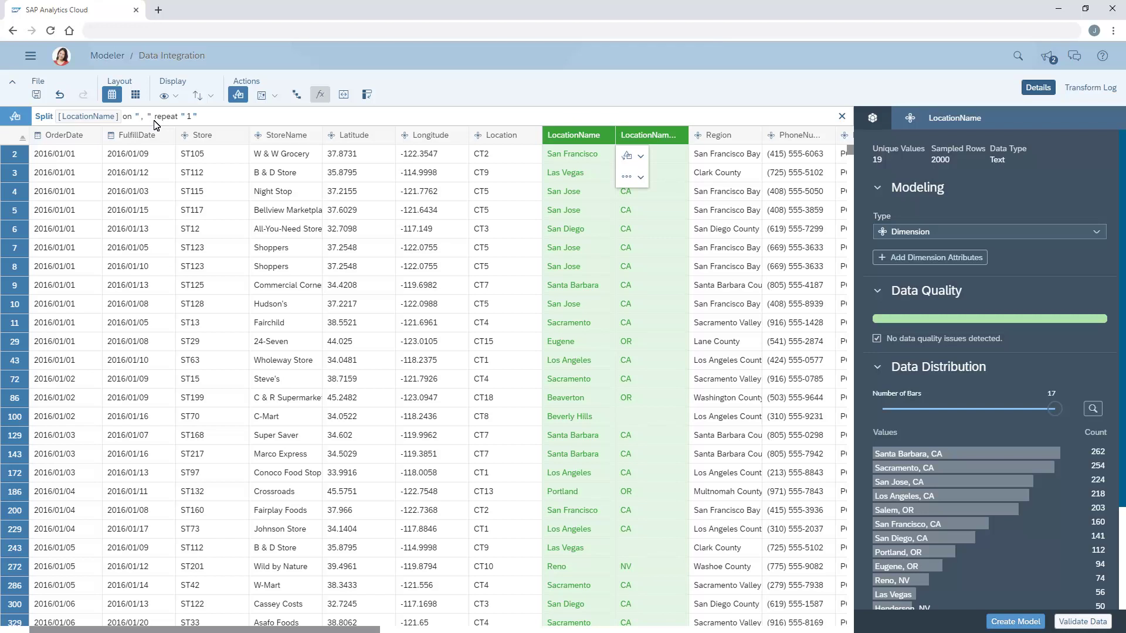
pyautogui.press('Return')
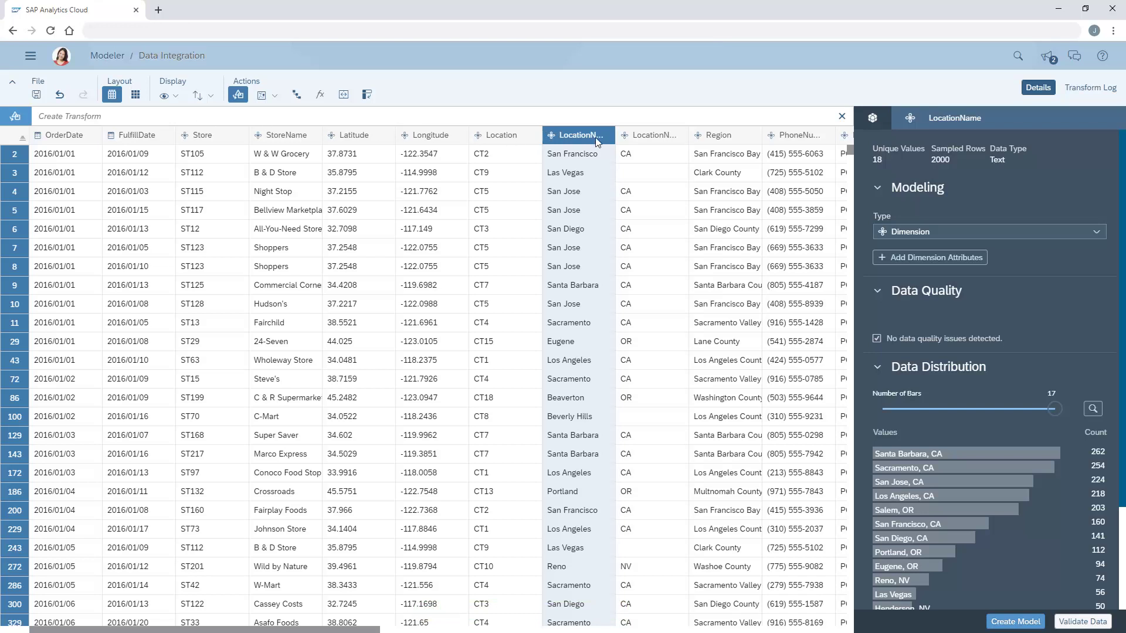
# - Convert the State column to UPPERCASE so the stray Or values become OR
pyautogui.click(652, 143)
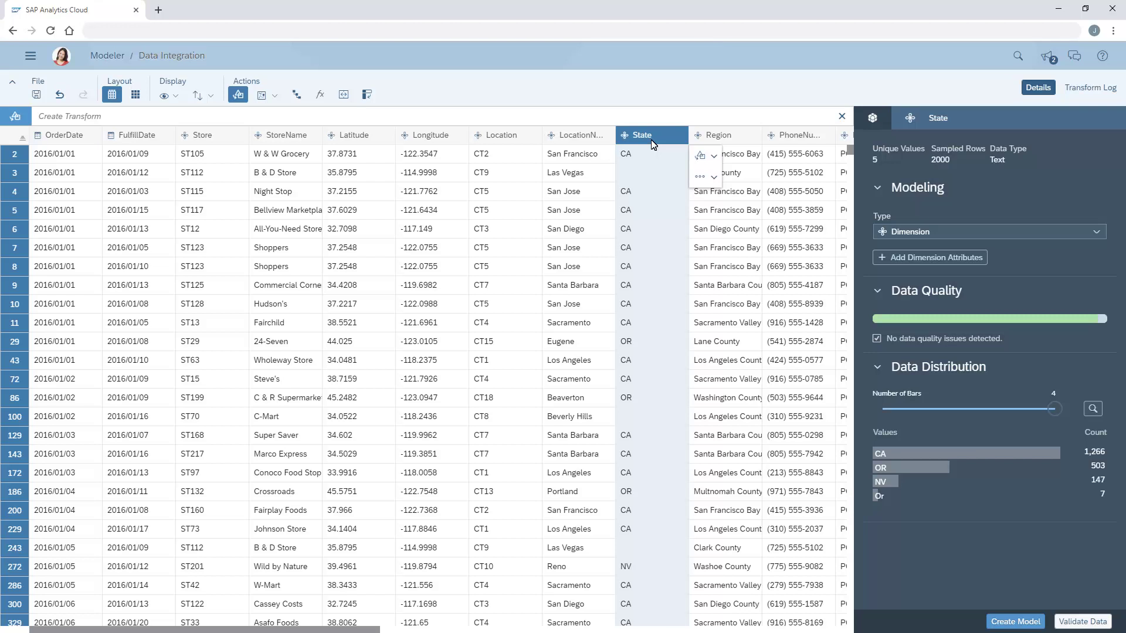
pyautogui.click(874, 496)
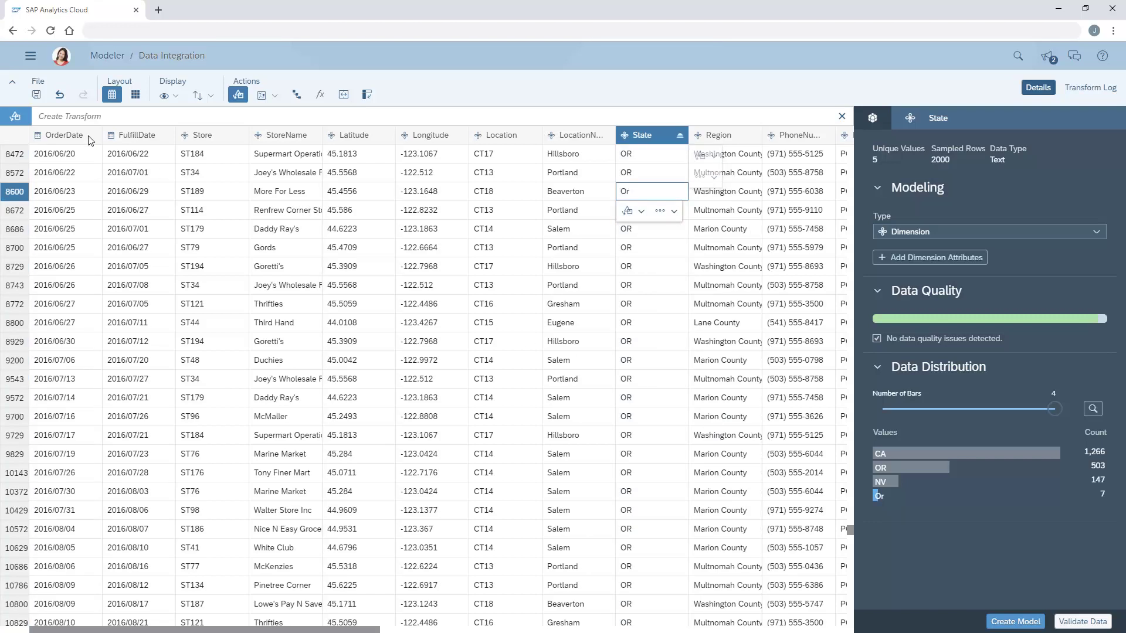
pyautogui.click(51, 119)
pyautogui.click(68, 210)
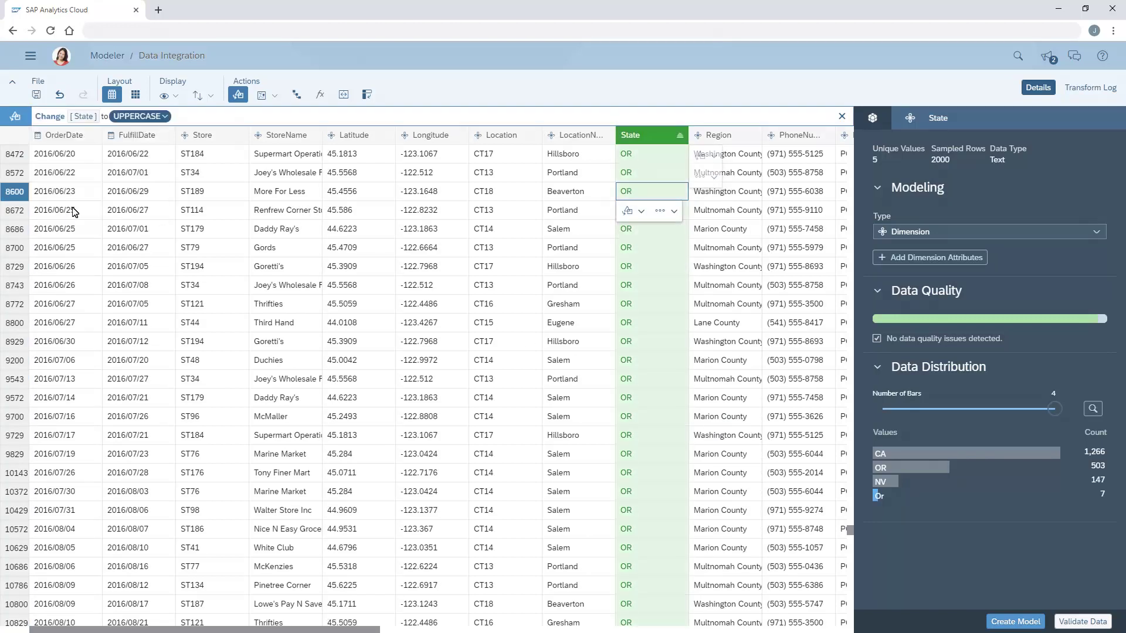
pyautogui.click(164, 117)
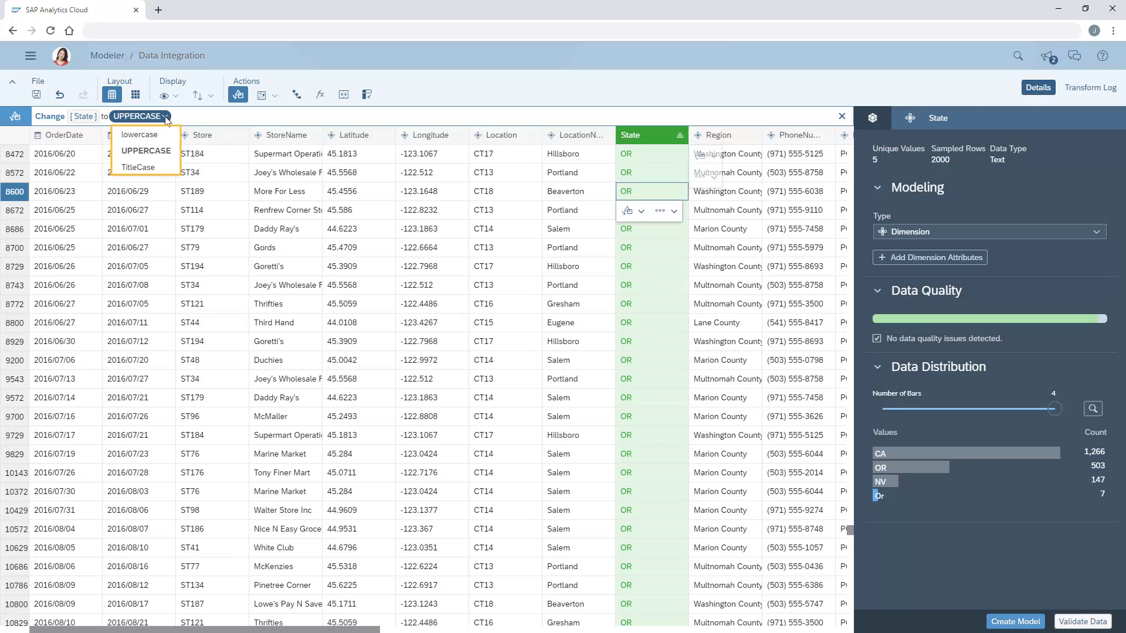
pyautogui.click(146, 155)
pyautogui.press('Return')
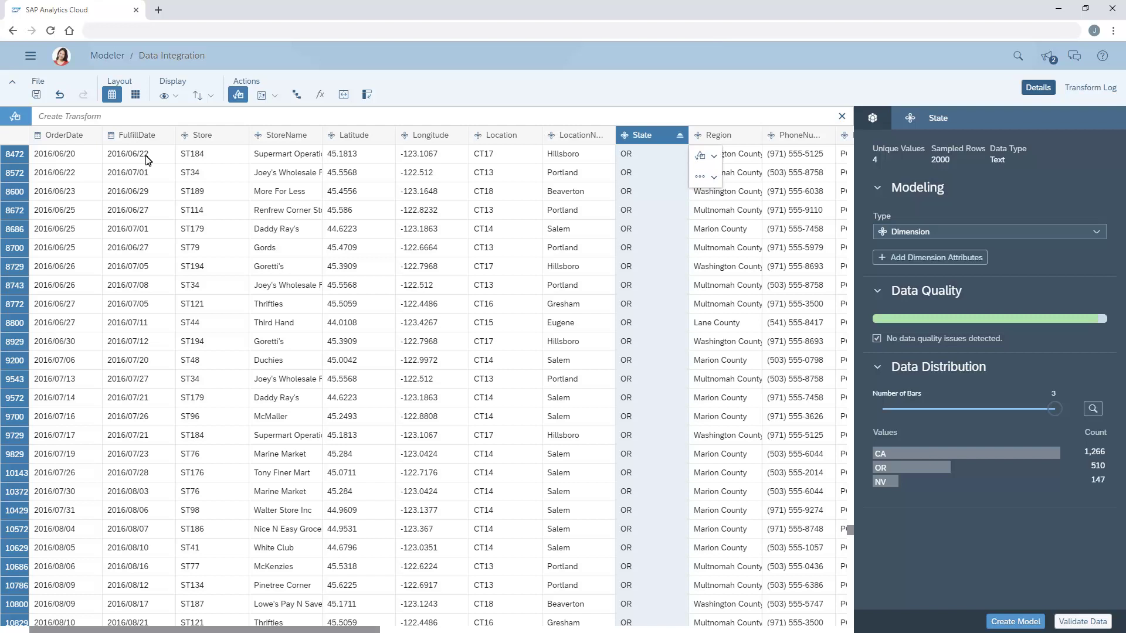
# - Replace the State value CA with California
pyautogui.click(881, 454)
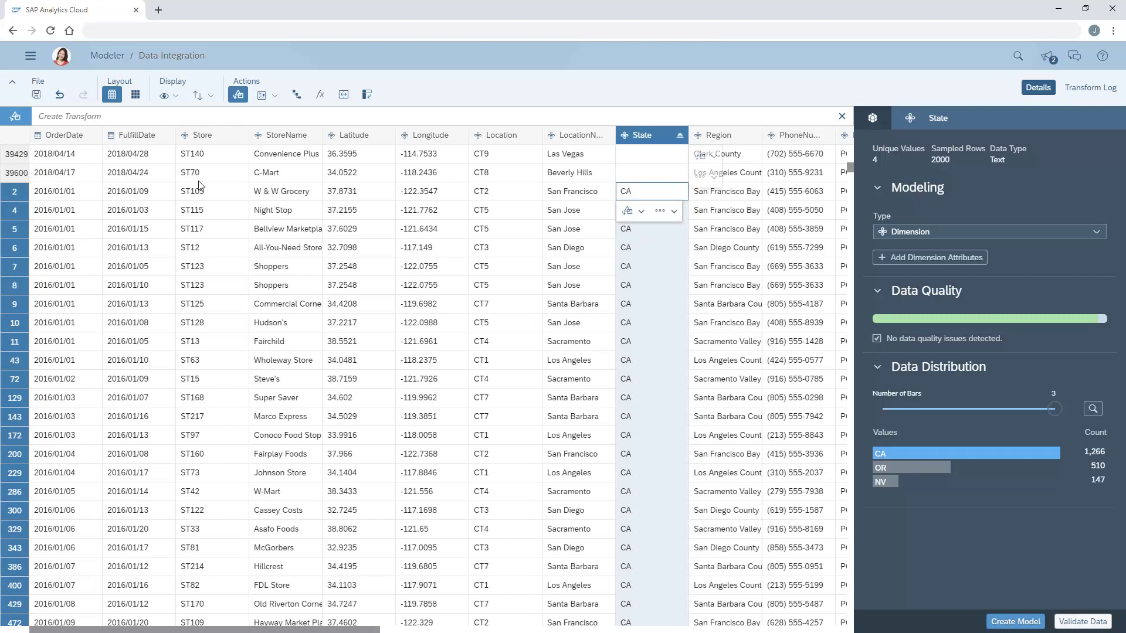
pyautogui.click(52, 117)
pyautogui.click(66, 196)
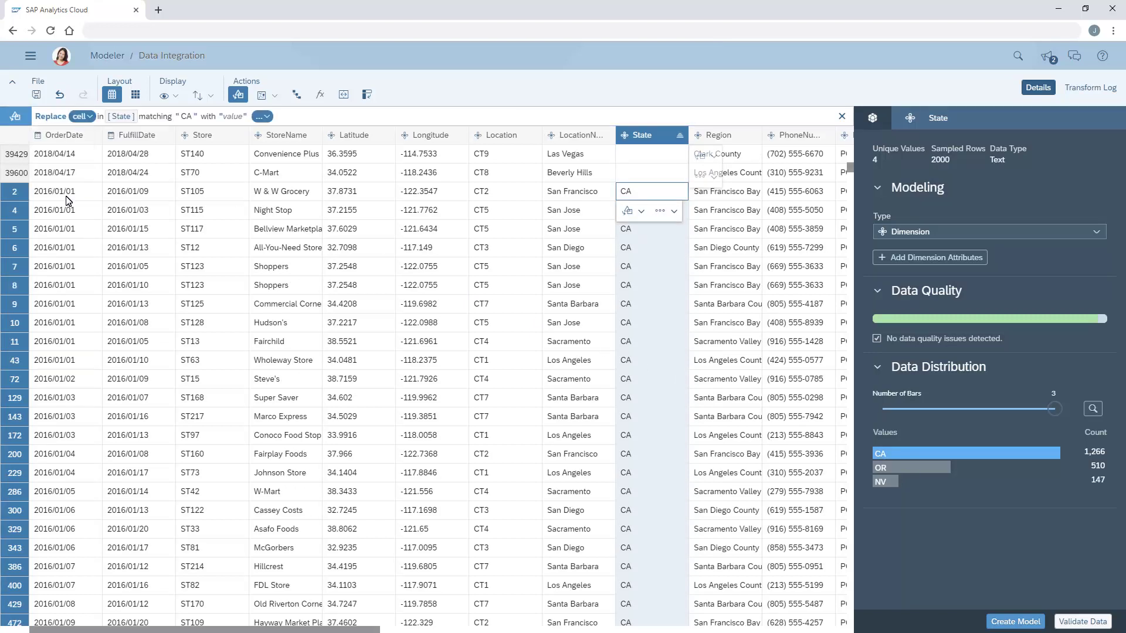
pyautogui.click(234, 117)
pyautogui.write('California')
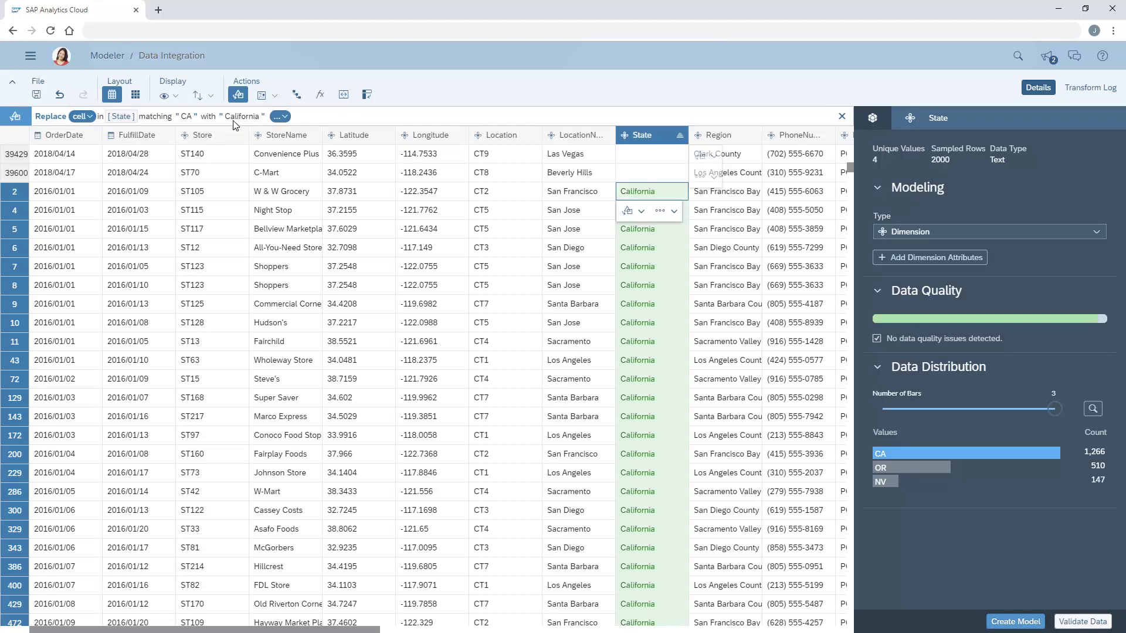
pyautogui.press('Return')
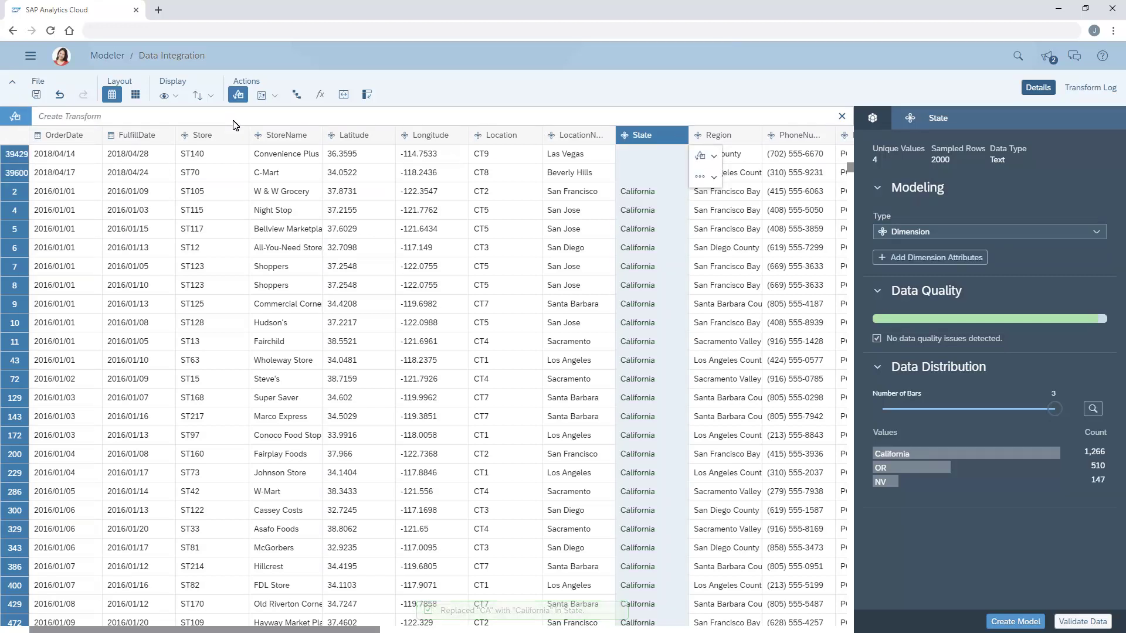
# - Replace the State value OR with Oregon
pyautogui.click(882, 469)
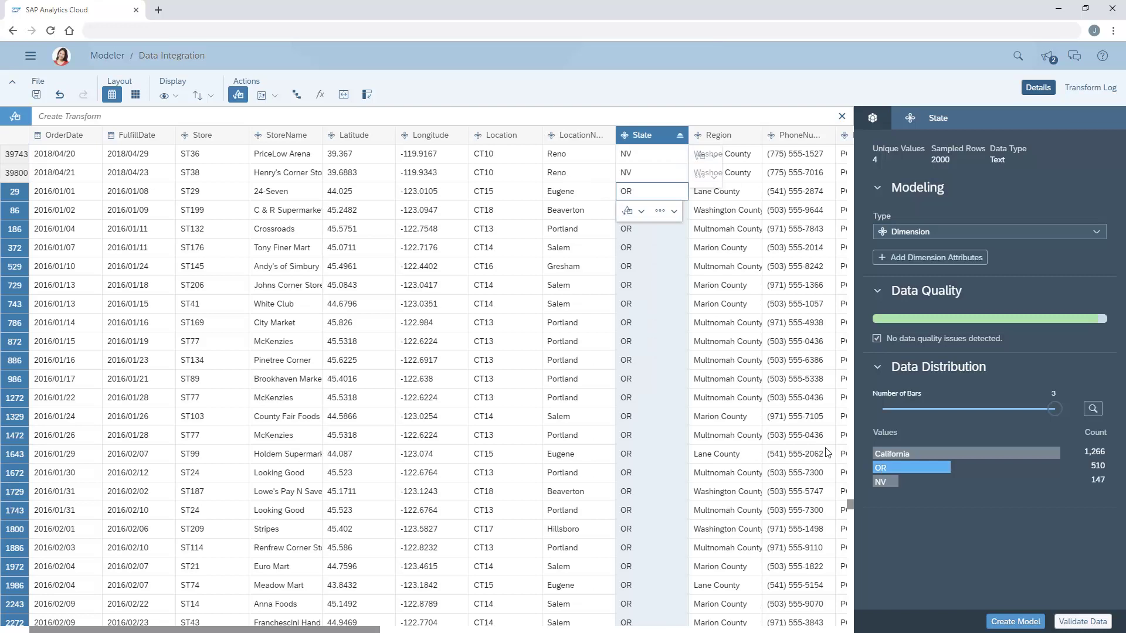
pyautogui.click(52, 118)
pyautogui.click(65, 192)
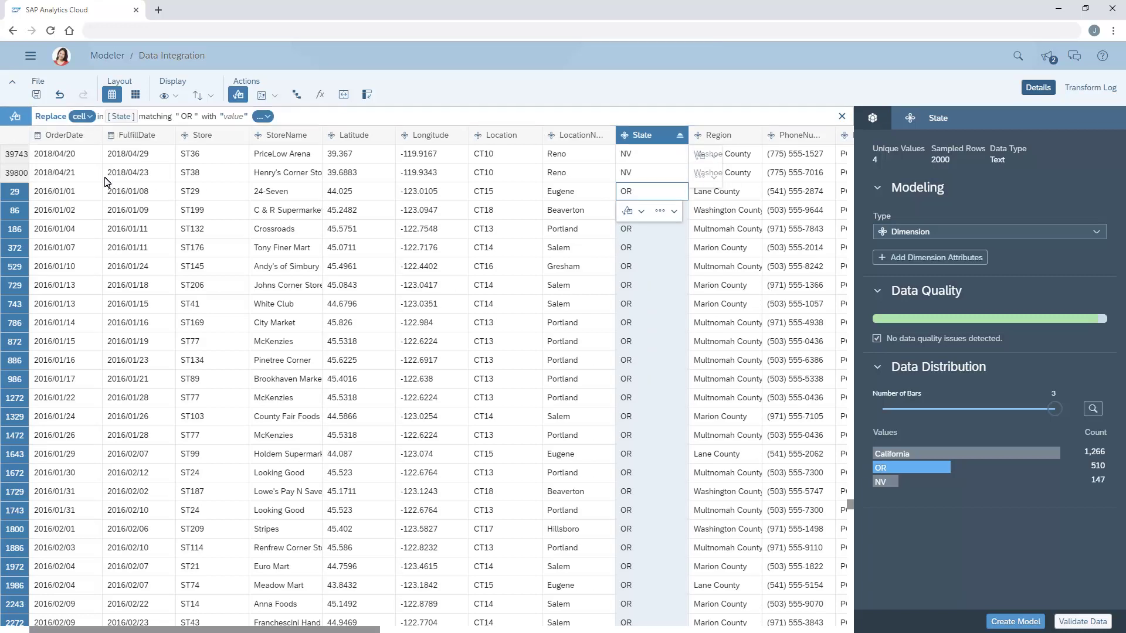
pyautogui.write('Oregon')
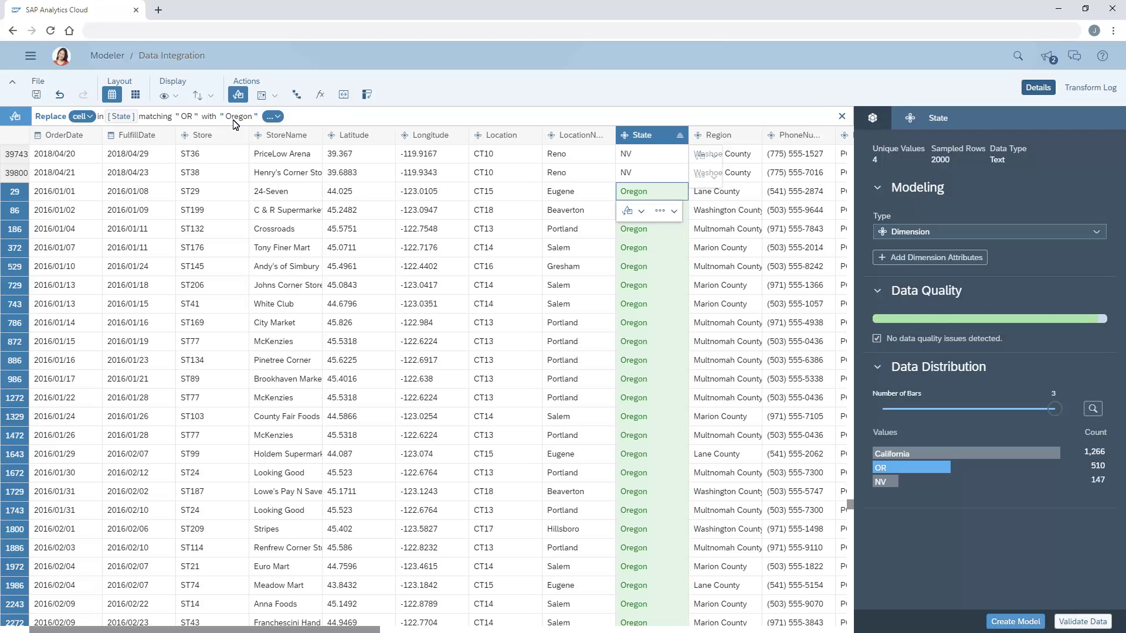
pyautogui.press('Return')
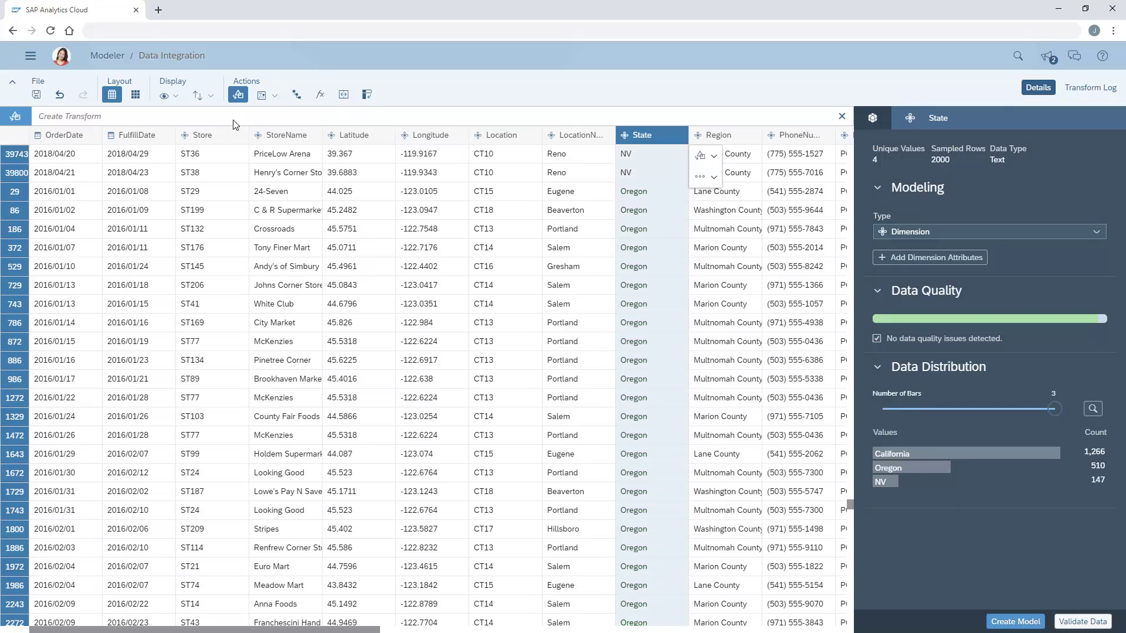
# - Replace the State value NV with Nevada
pyautogui.click(881, 483)
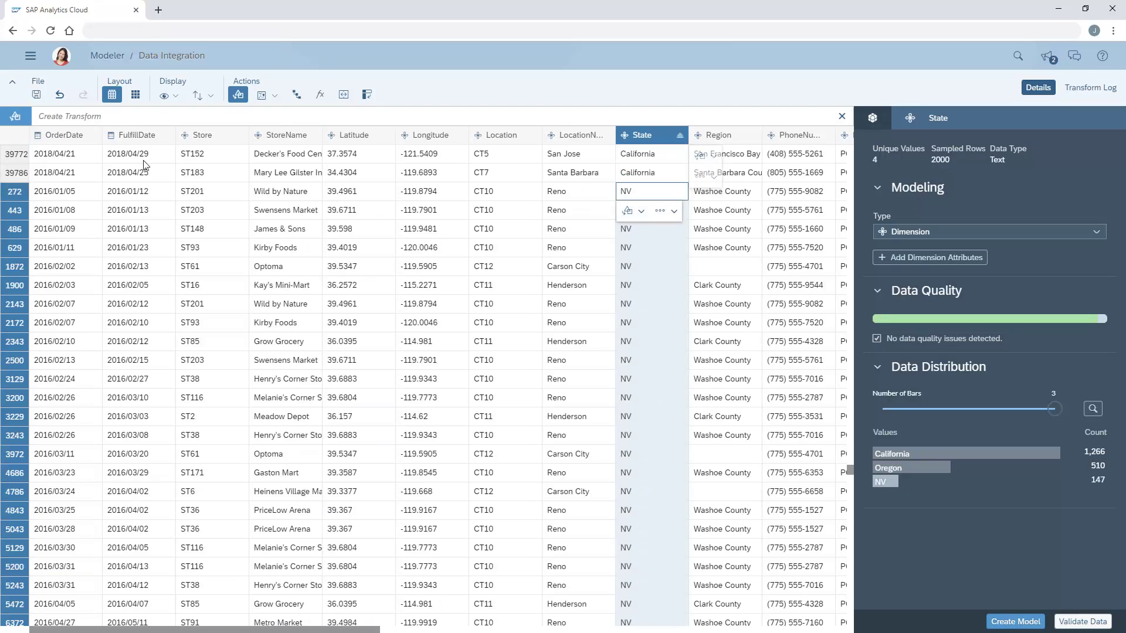
pyautogui.click(53, 121)
pyautogui.click(66, 196)
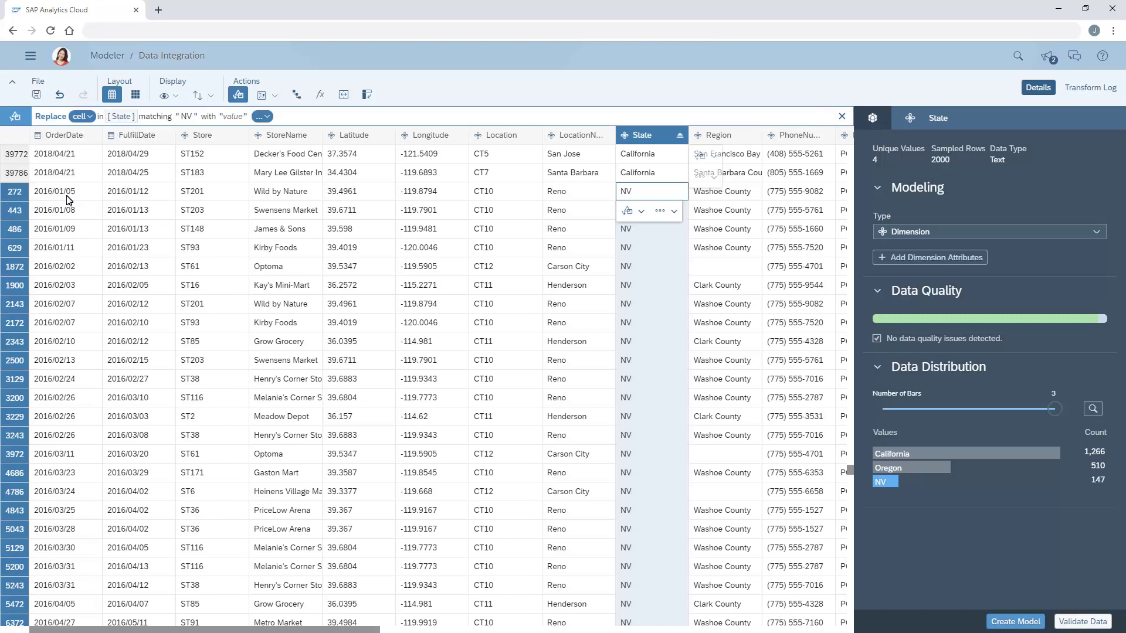
pyautogui.click(232, 120)
pyautogui.write('Nevada')
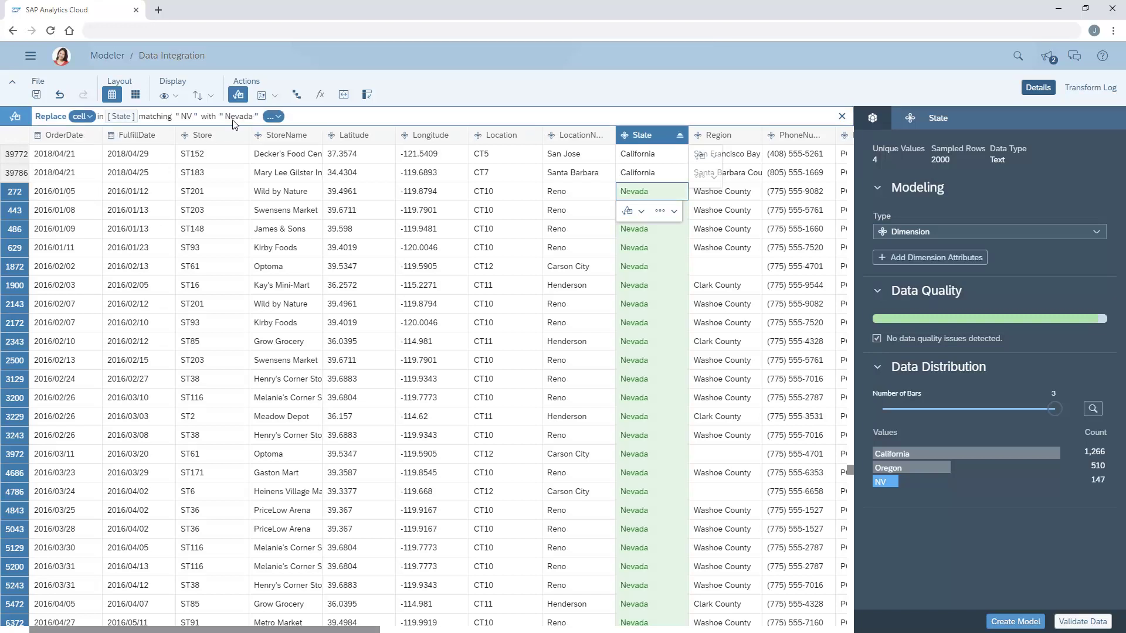
pyautogui.press('Return')
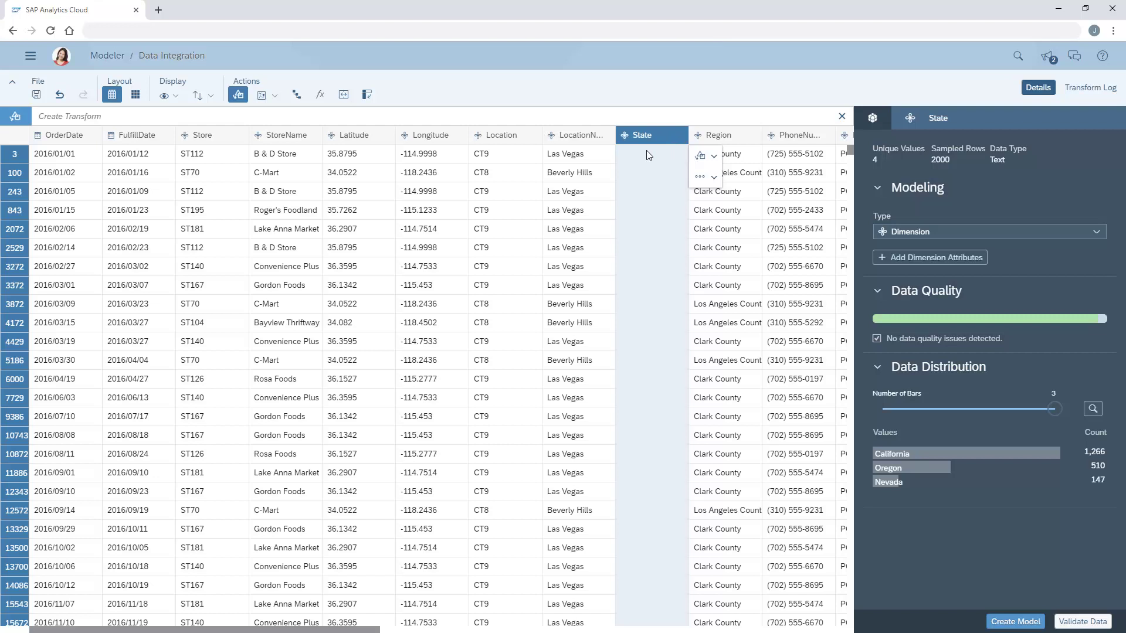
# - Fill blank State values with Nevada where LocationName is Las Vegas
pyautogui.click(628, 159)
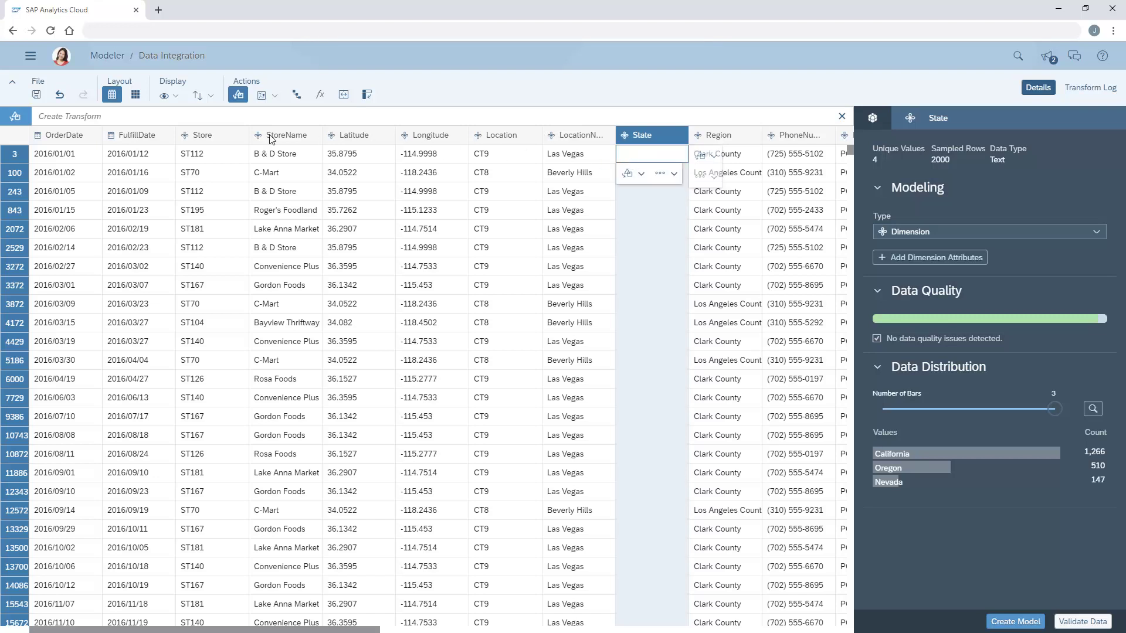
pyautogui.click(52, 121)
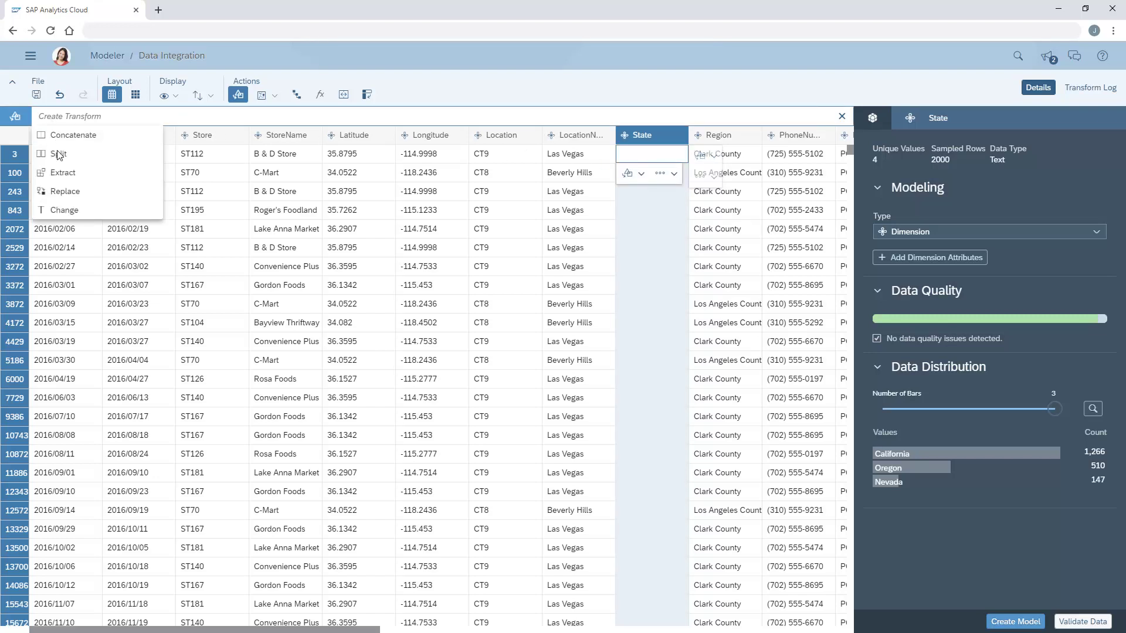
pyautogui.click(66, 194)
pyautogui.click(189, 117)
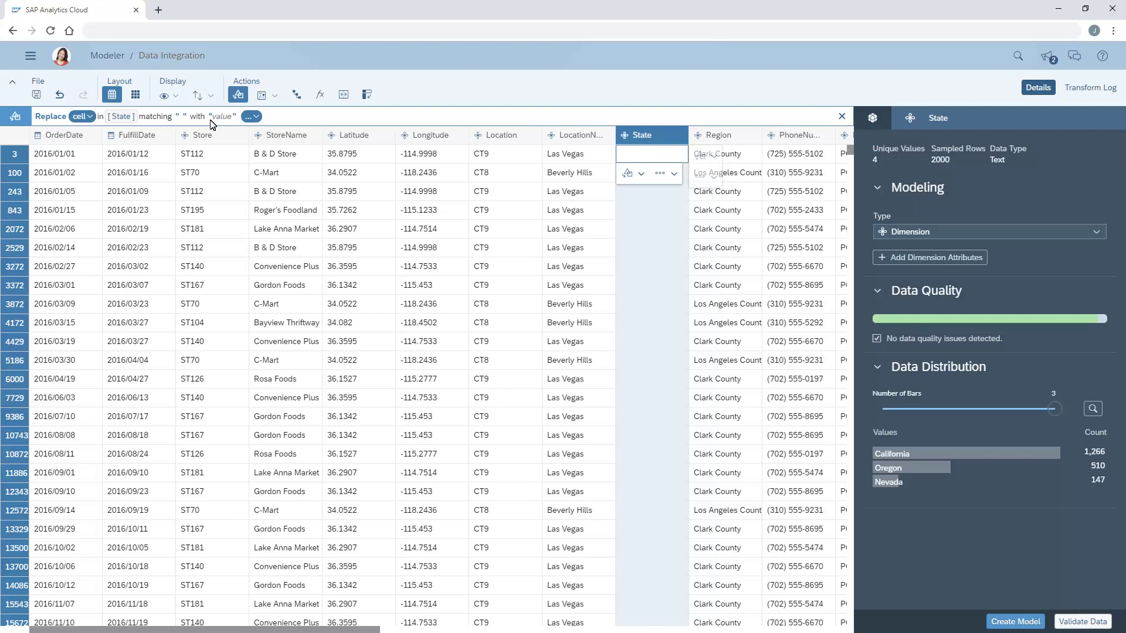
pyautogui.click(222, 117)
pyautogui.write('Nevada')
pyautogui.click(263, 116)
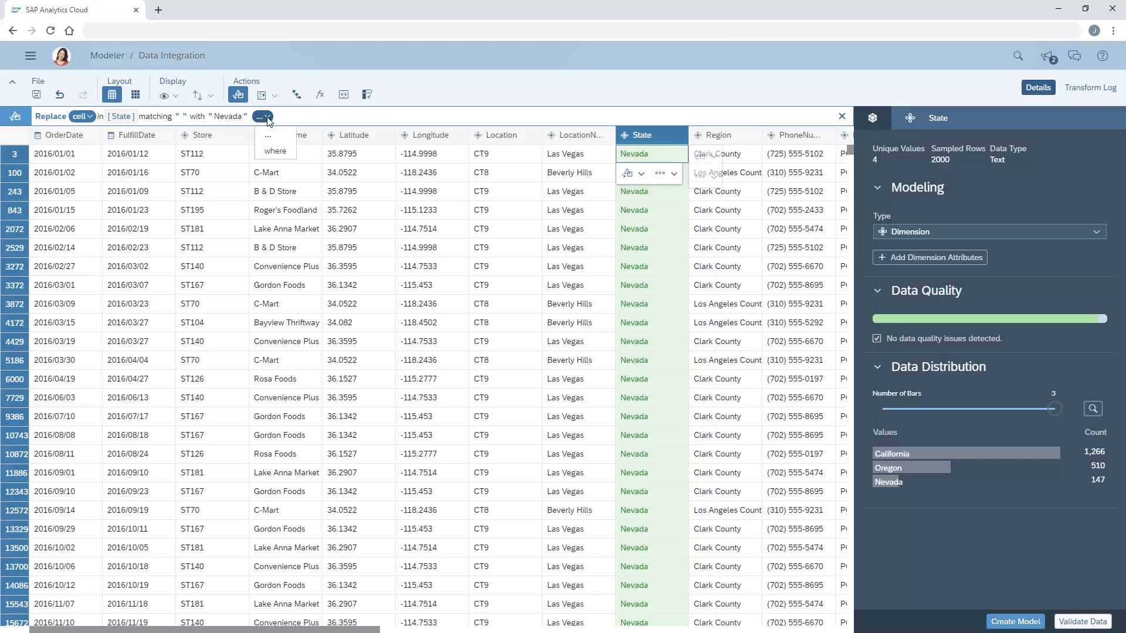
pyautogui.click(275, 151)
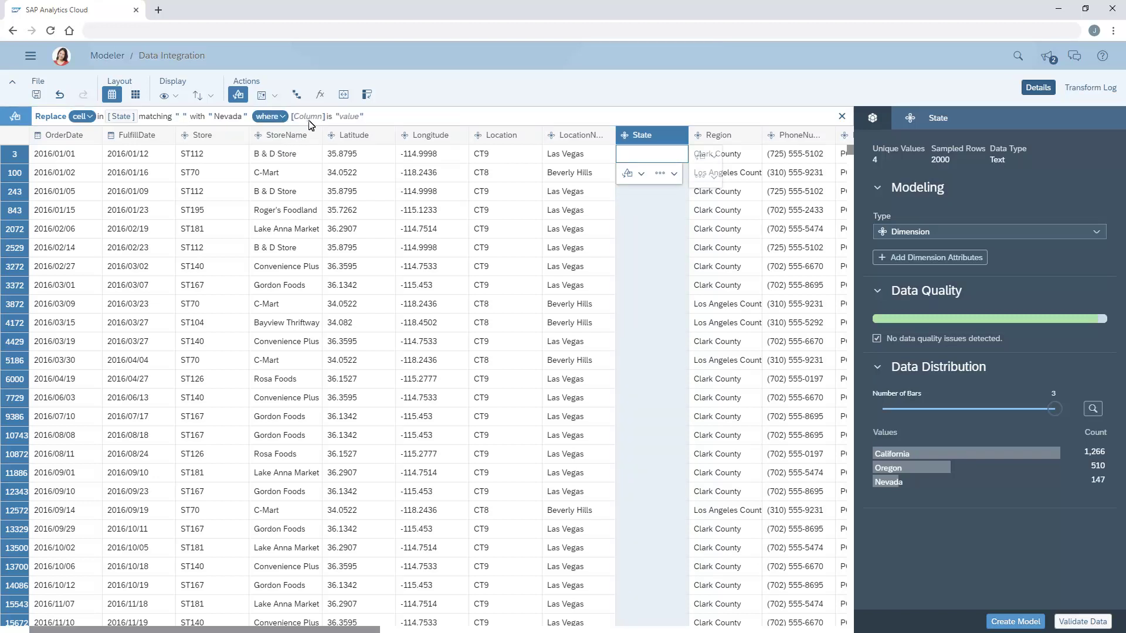
pyautogui.click(308, 121)
pyautogui.click(322, 252)
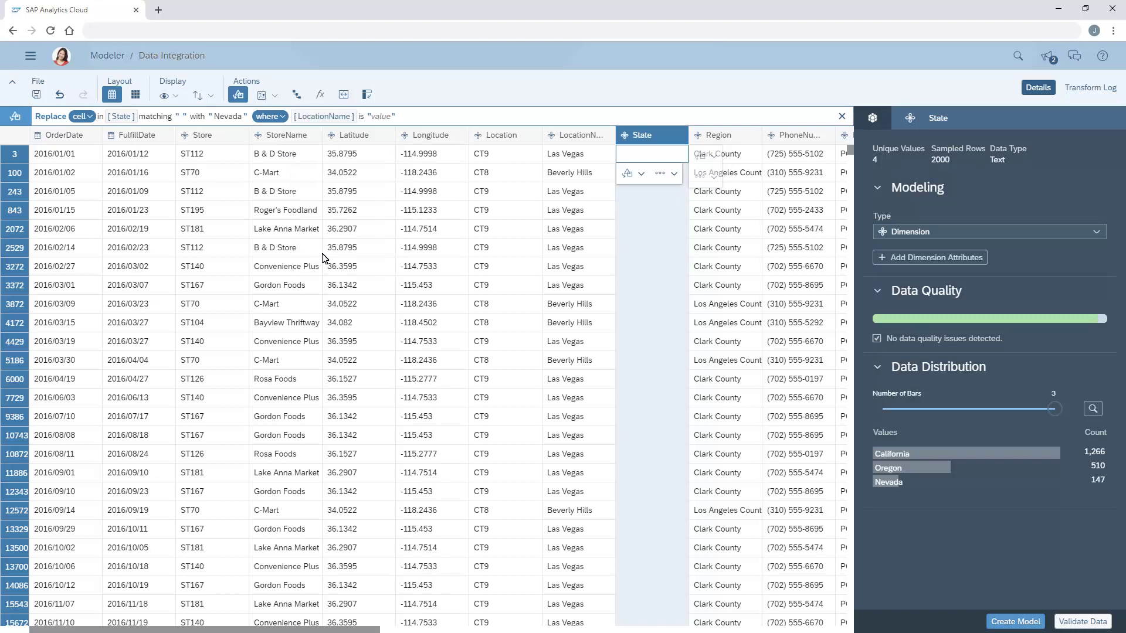
pyautogui.click(381, 119)
pyautogui.write('Las Vegas')
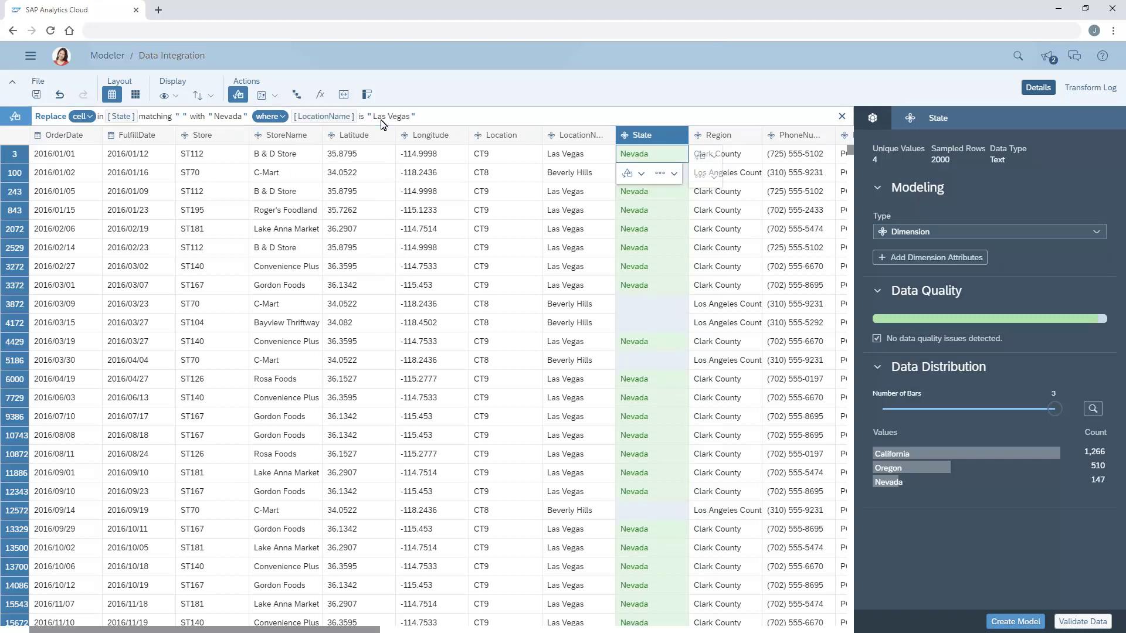
pyautogui.press('Return')
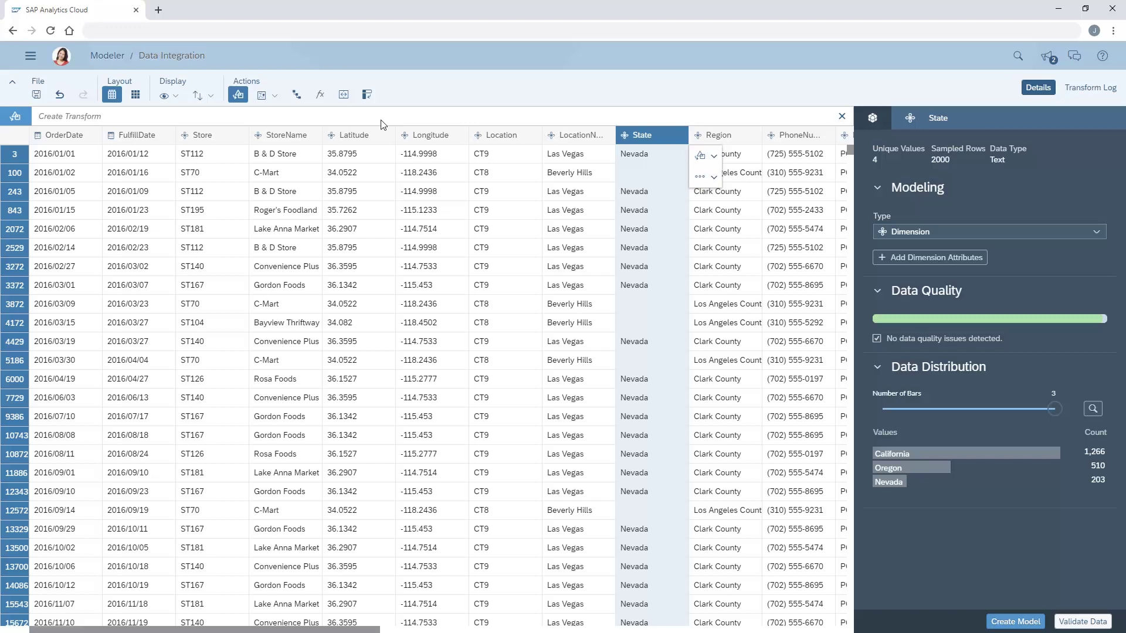
# - Fill blank State values with California where LocationName is Beverly Hills
pyautogui.click(626, 178)
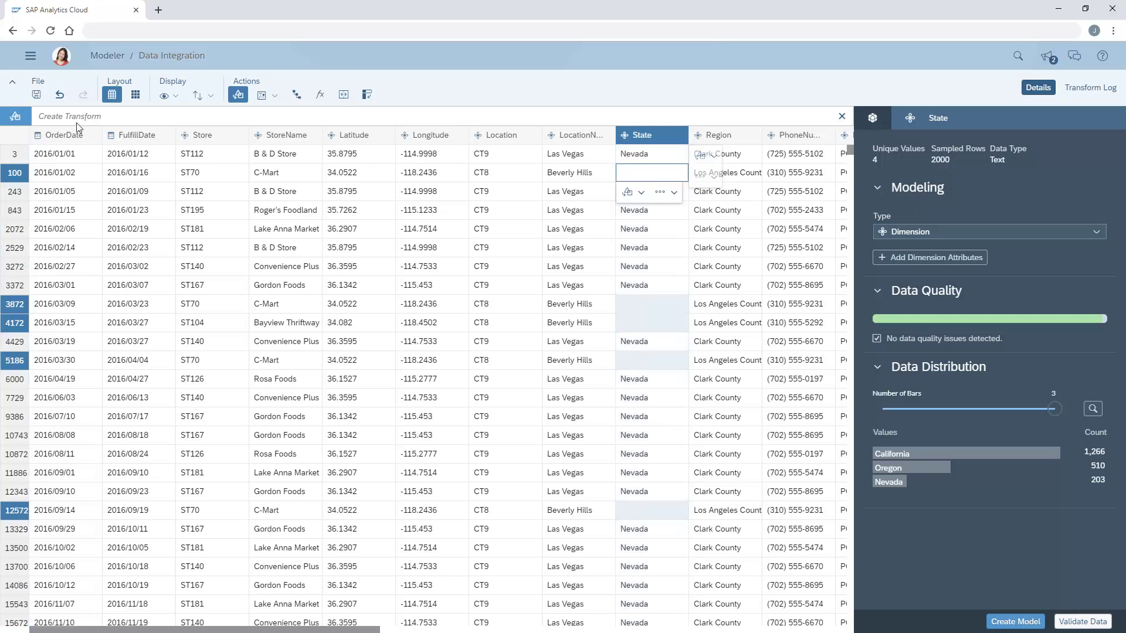
pyautogui.click(52, 121)
pyautogui.click(66, 191)
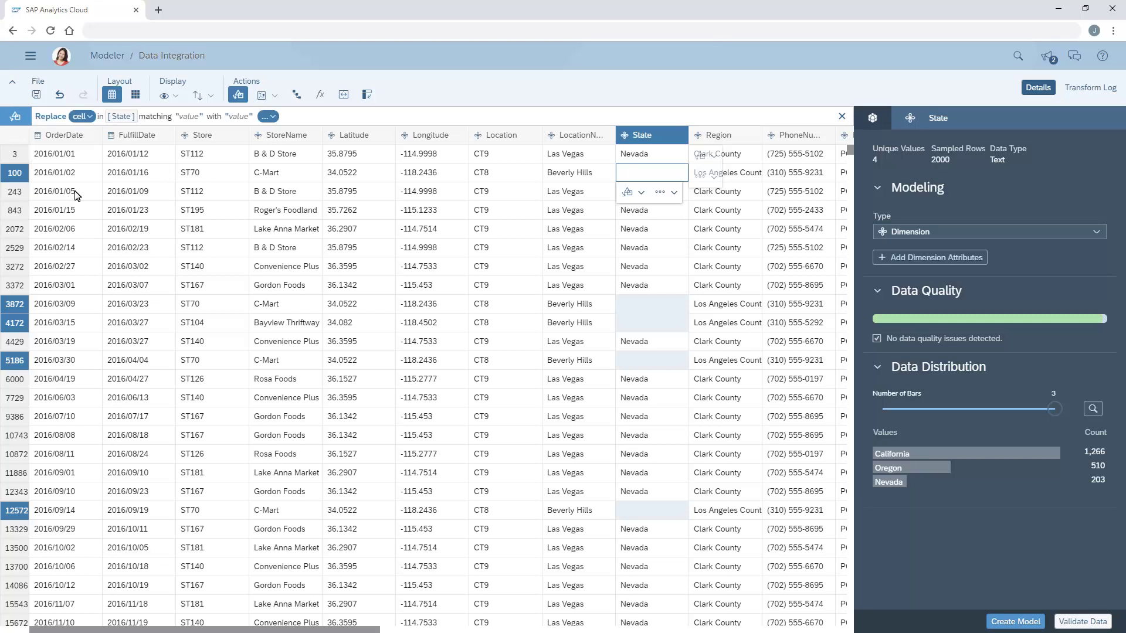
pyautogui.click(190, 117)
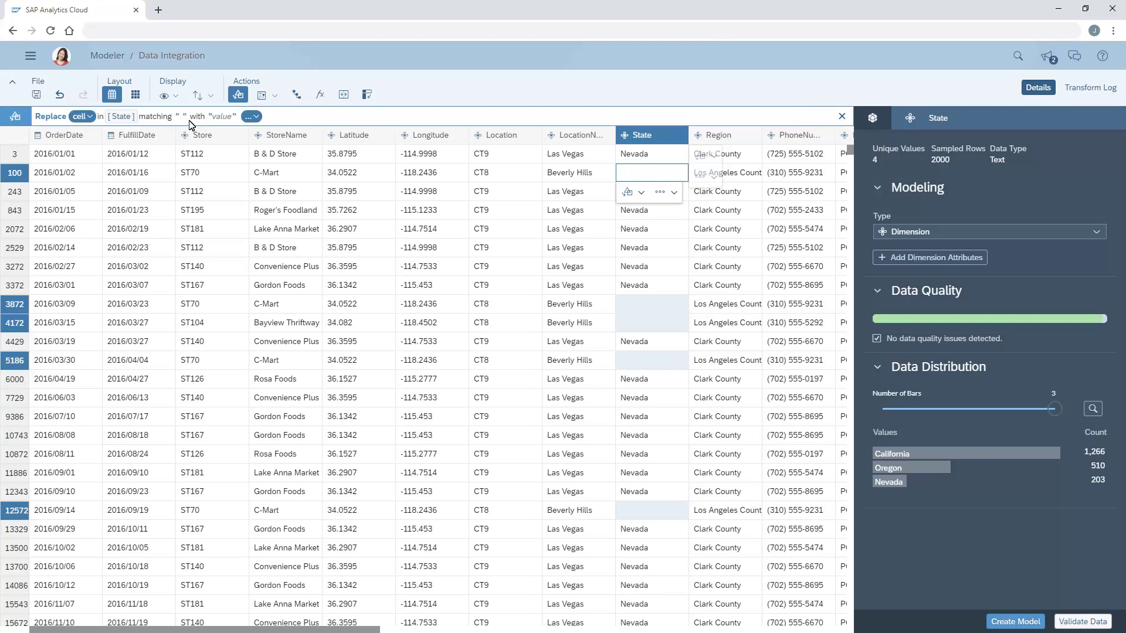
pyautogui.click(233, 117)
pyautogui.write('California')
pyautogui.click(269, 116)
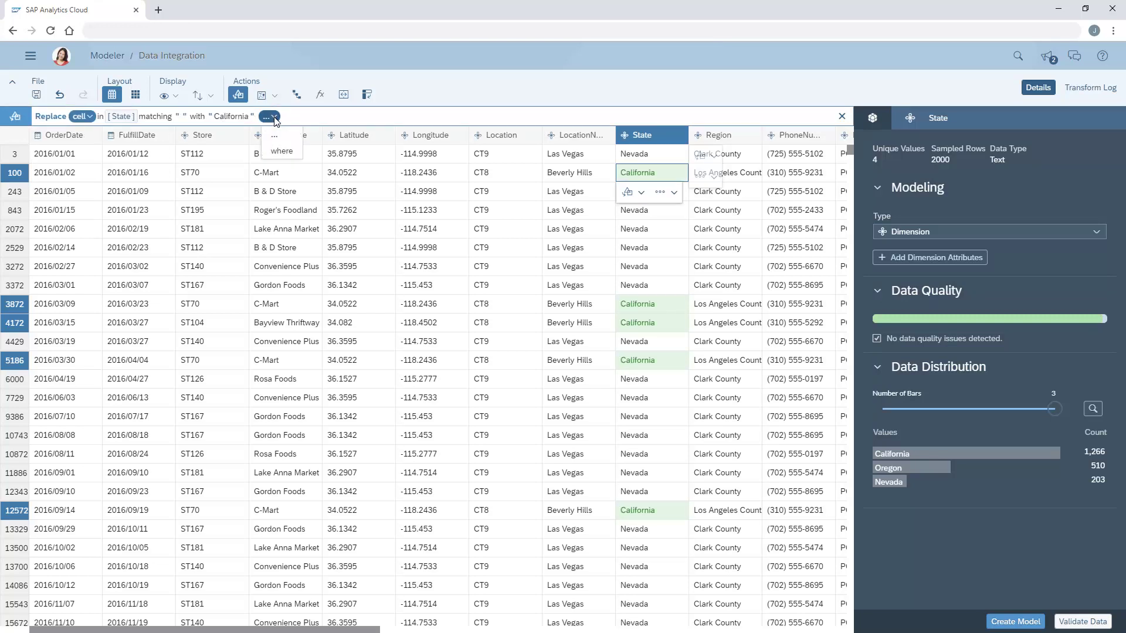
pyautogui.click(283, 154)
pyautogui.click(305, 118)
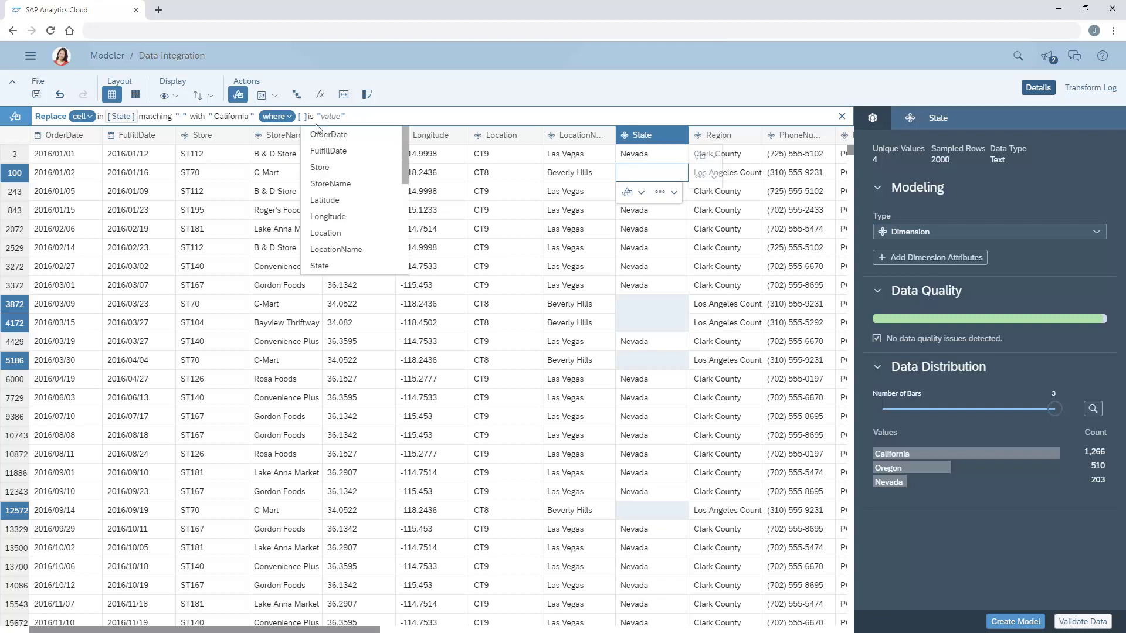
pyautogui.click(329, 249)
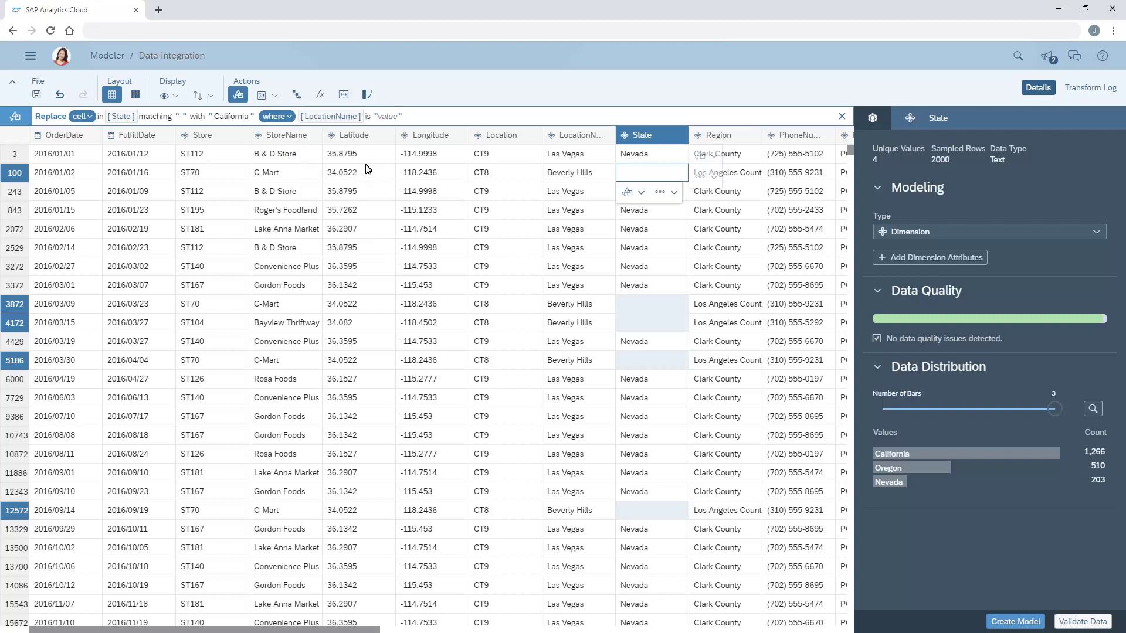
pyautogui.click(388, 117)
pyautogui.press('Return')
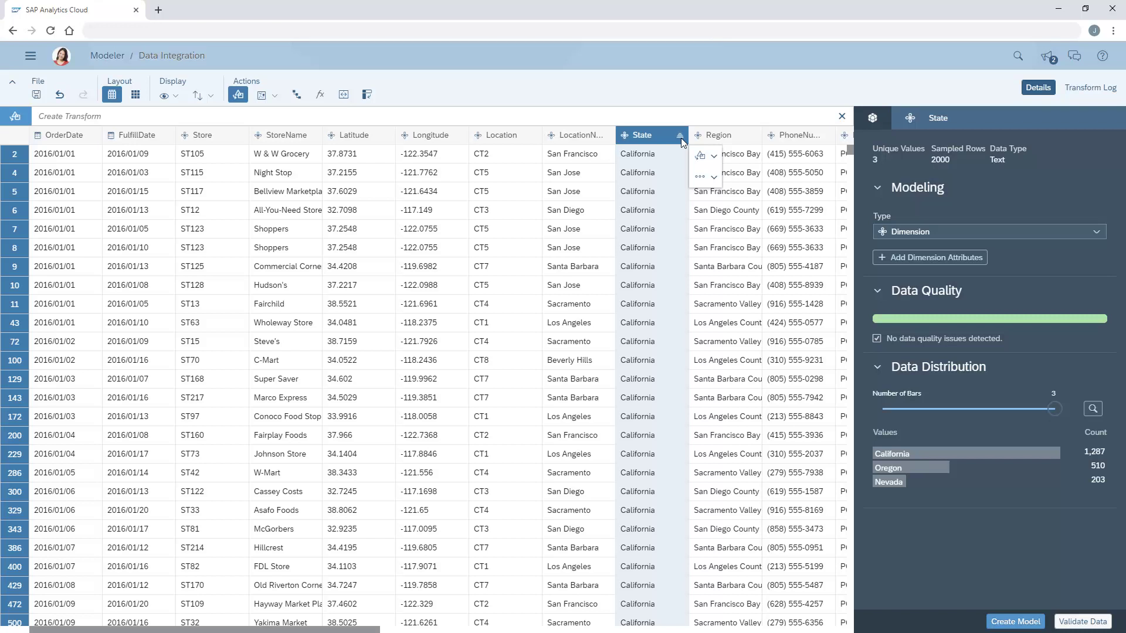
# - Concatenate FirstName and LastName with a space into a SalesManagerName column
pyautogui.click(617, 628)
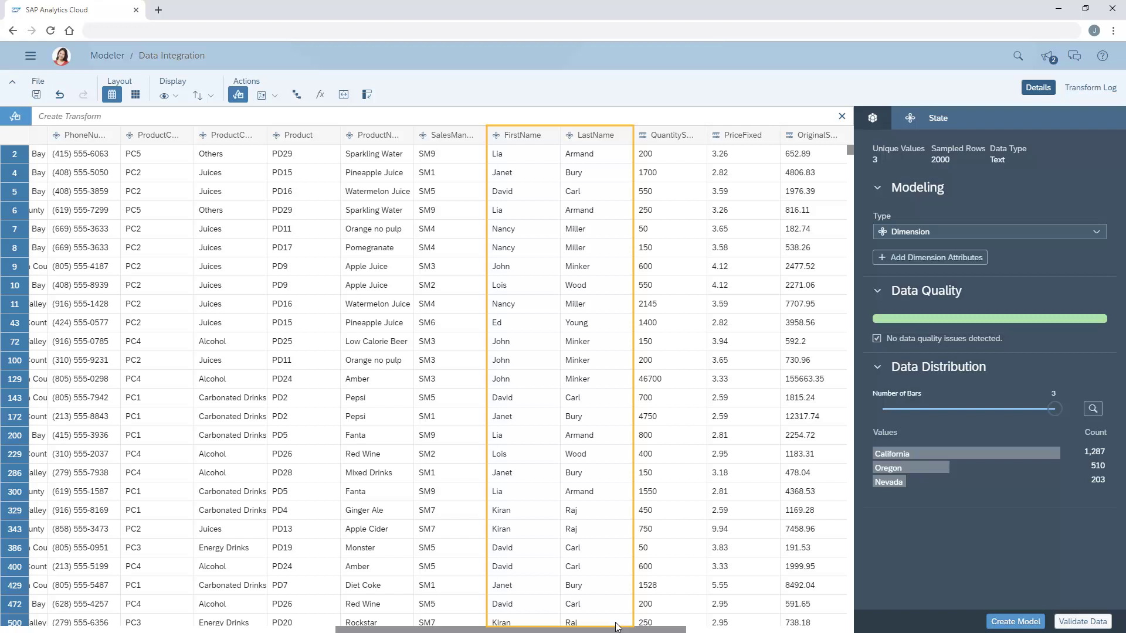
pyautogui.click(523, 139)
pyautogui.keyDown('ctrl'); pyautogui.click(593, 139); pyautogui.keyUp('ctrl')
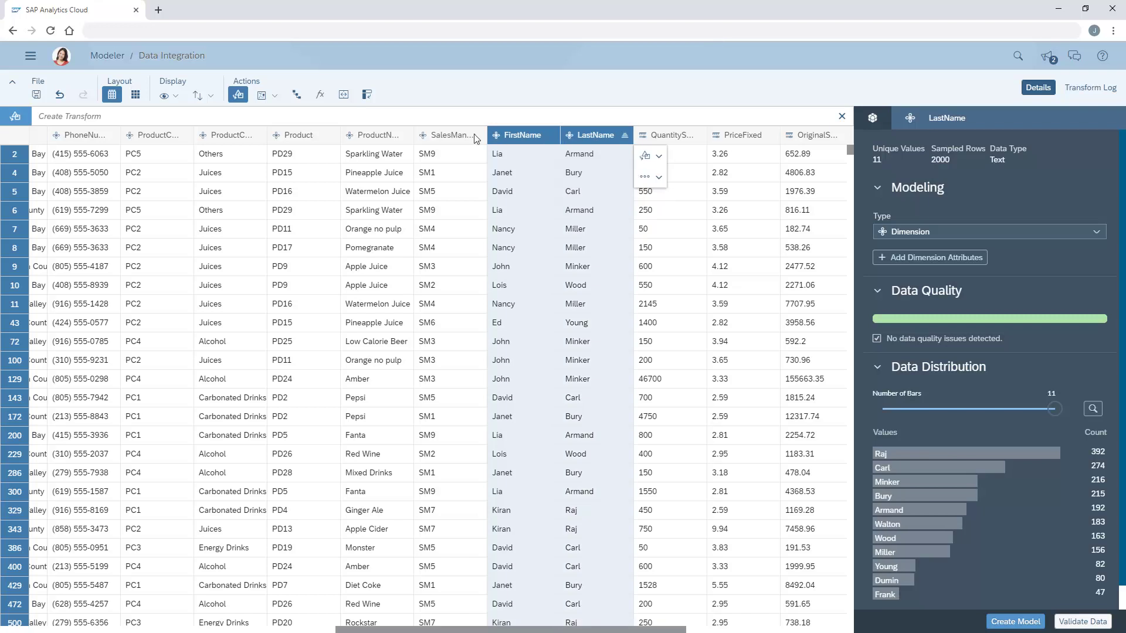
pyautogui.click(54, 123)
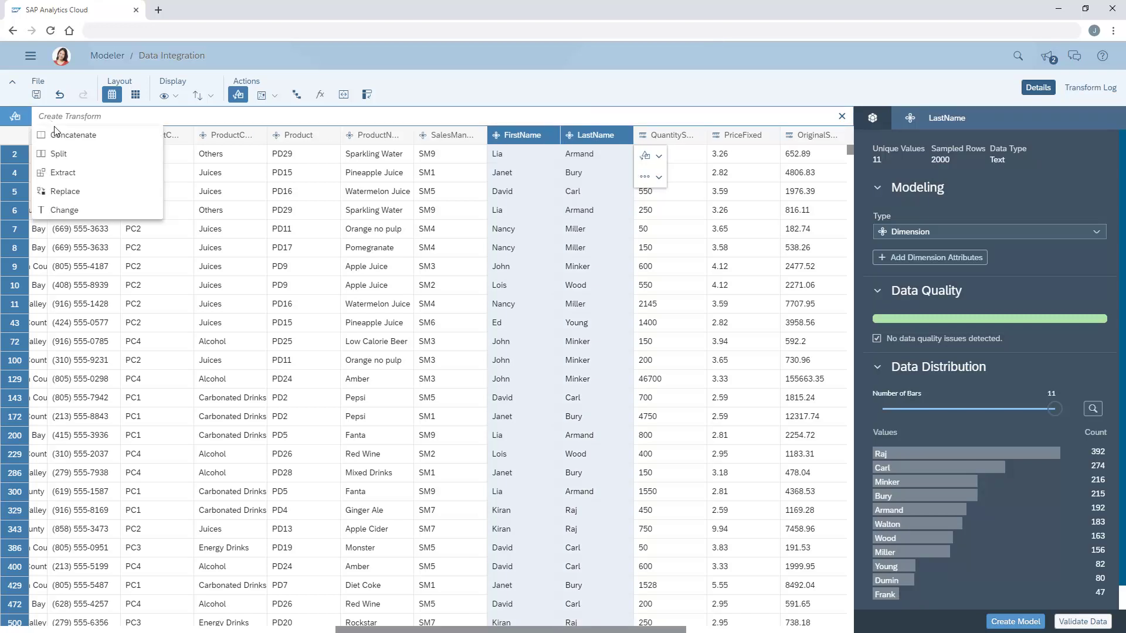
pyautogui.click(61, 137)
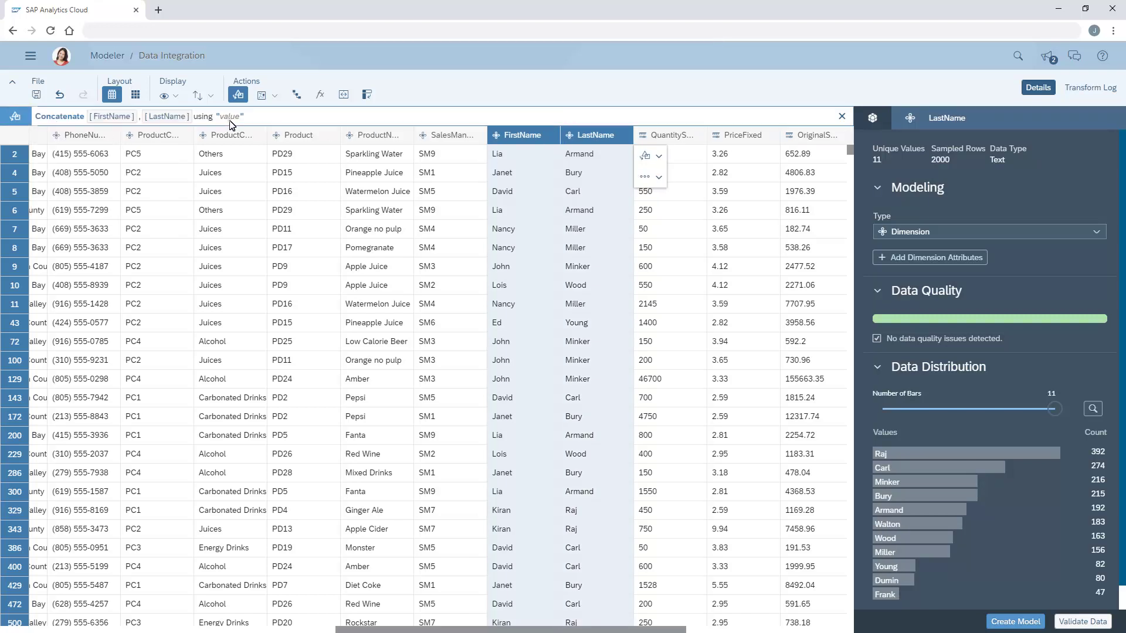
pyautogui.press('Return')
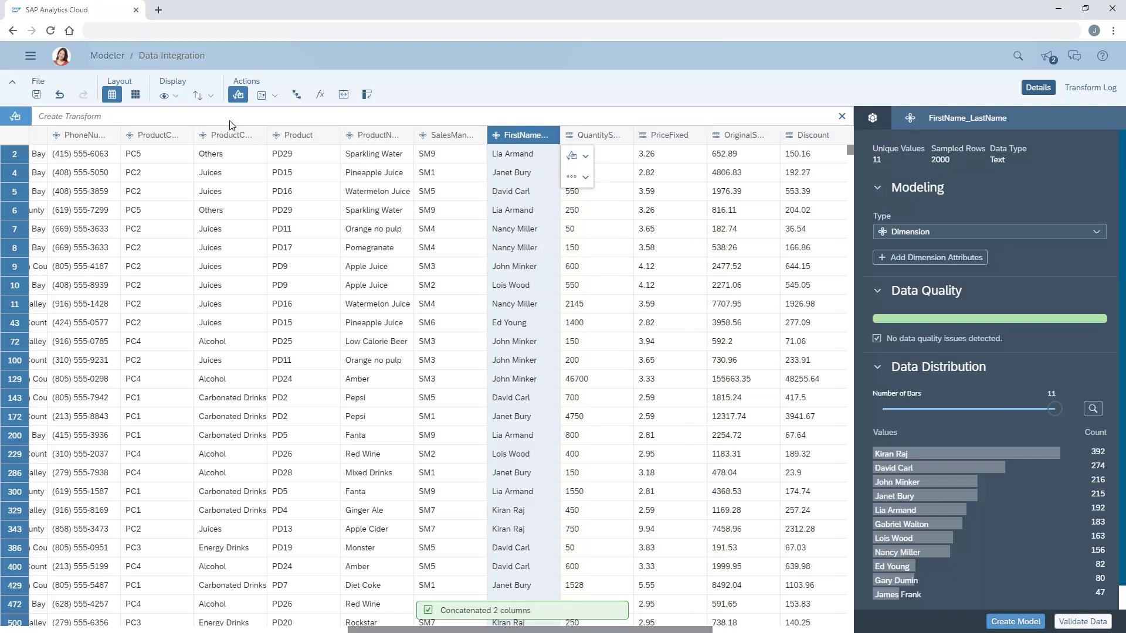
pyautogui.click(523, 143)
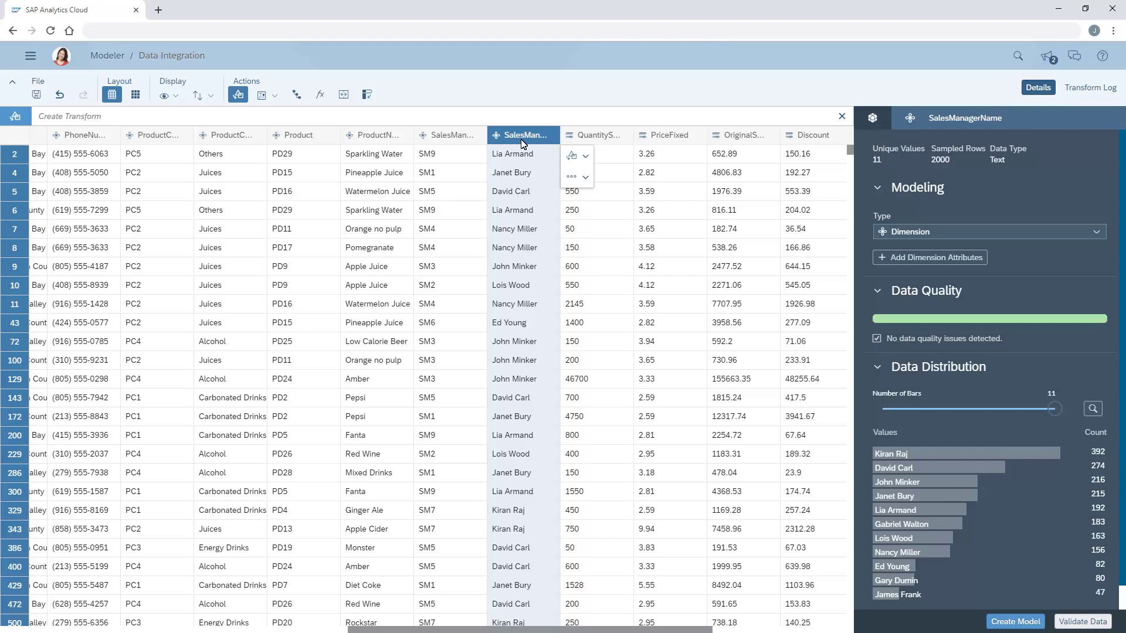
# - Run Validate Data and open QuantitySold's data issues showing 32250- and 33`
pyautogui.click(1082, 623)
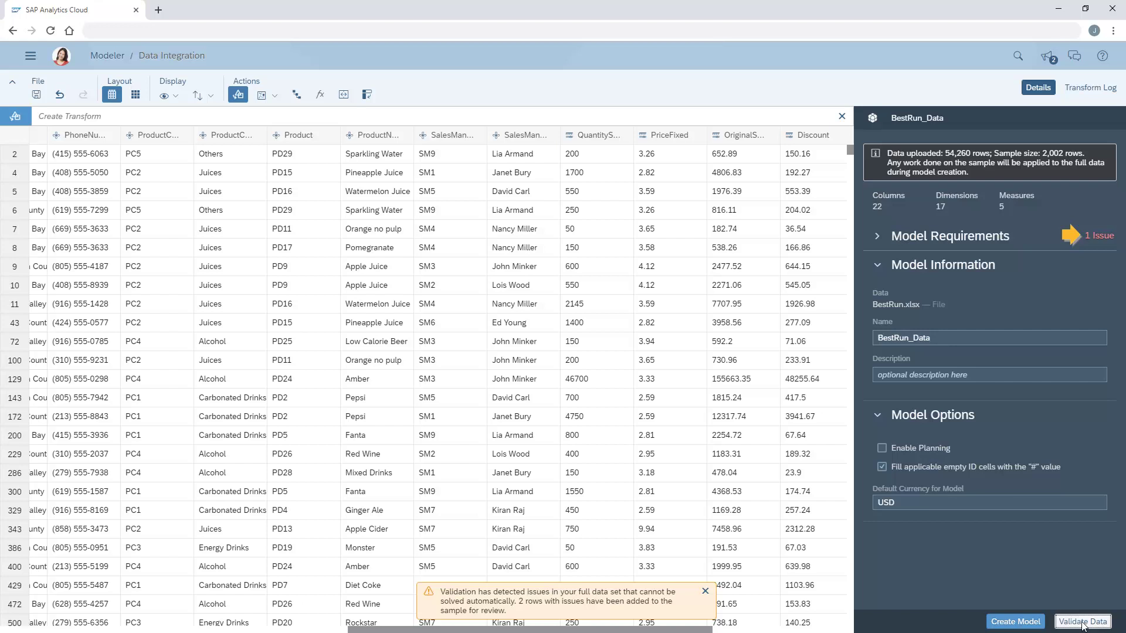
pyautogui.click(706, 591)
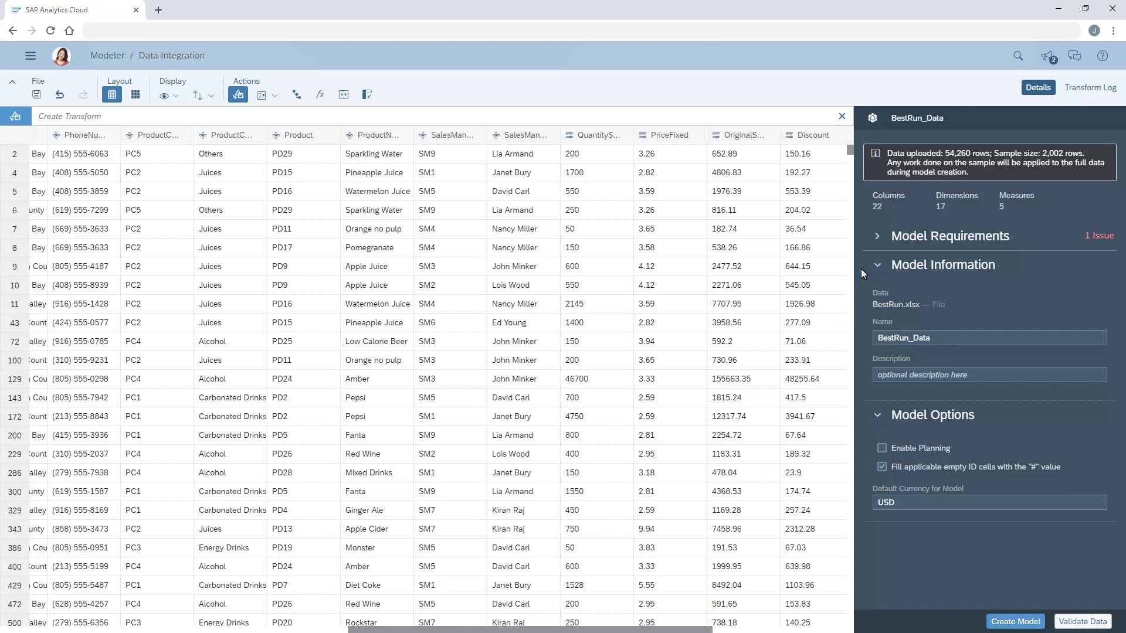
pyautogui.click(878, 237)
pyautogui.click(891, 327)
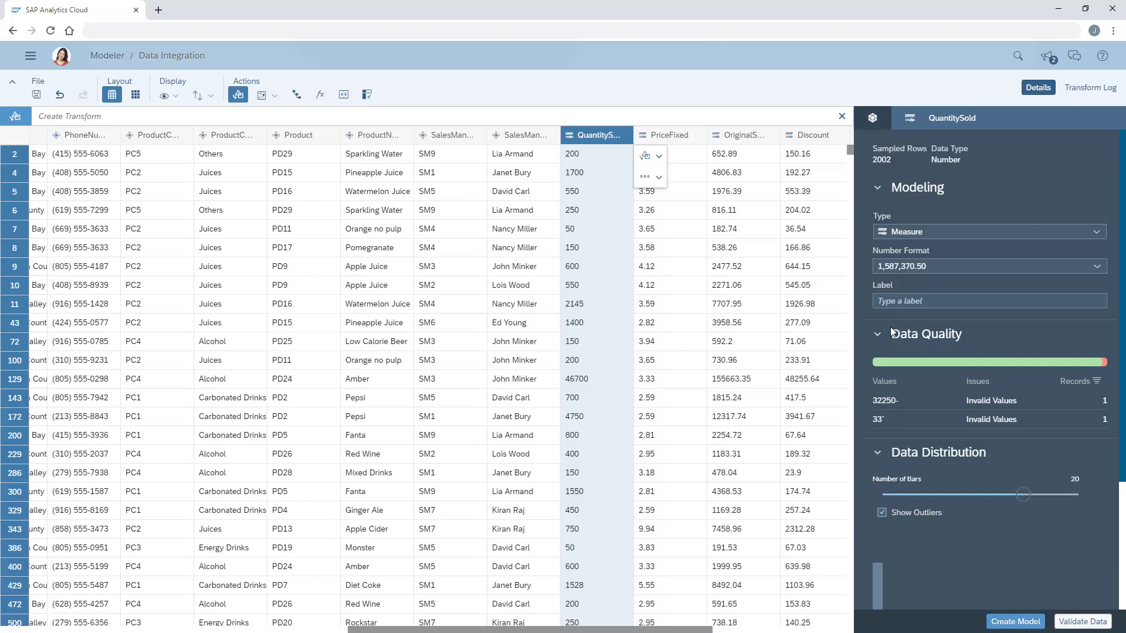
# - Replace QuantitySold's 32250- with 32250 and 33` with 33
pyautogui.click(885, 404)
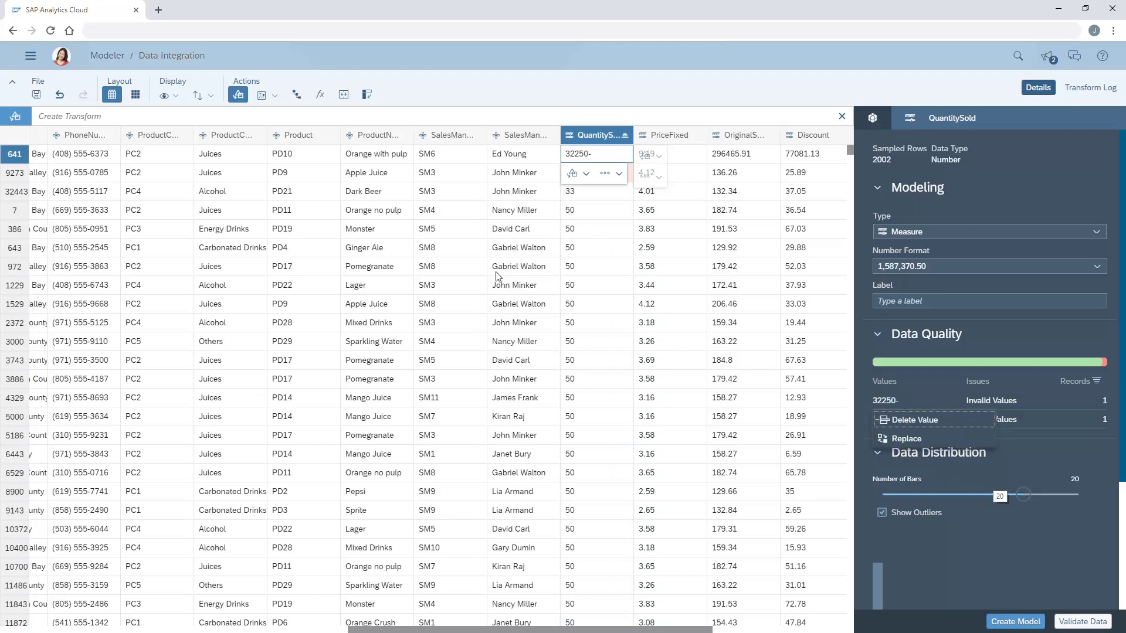
pyautogui.click(51, 121)
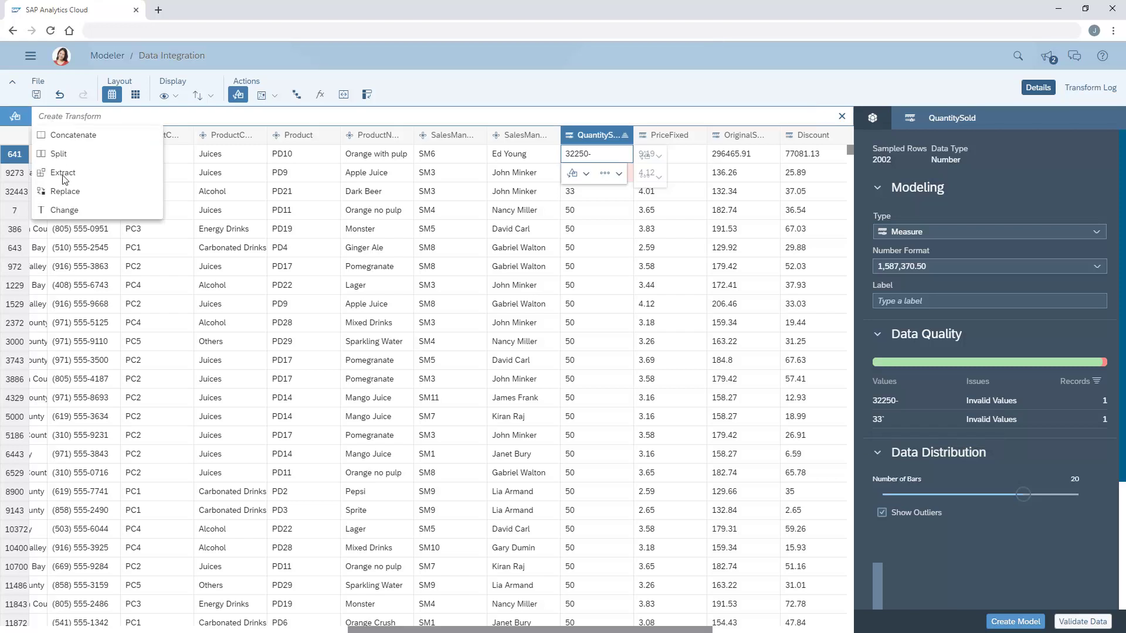
pyautogui.click(65, 192)
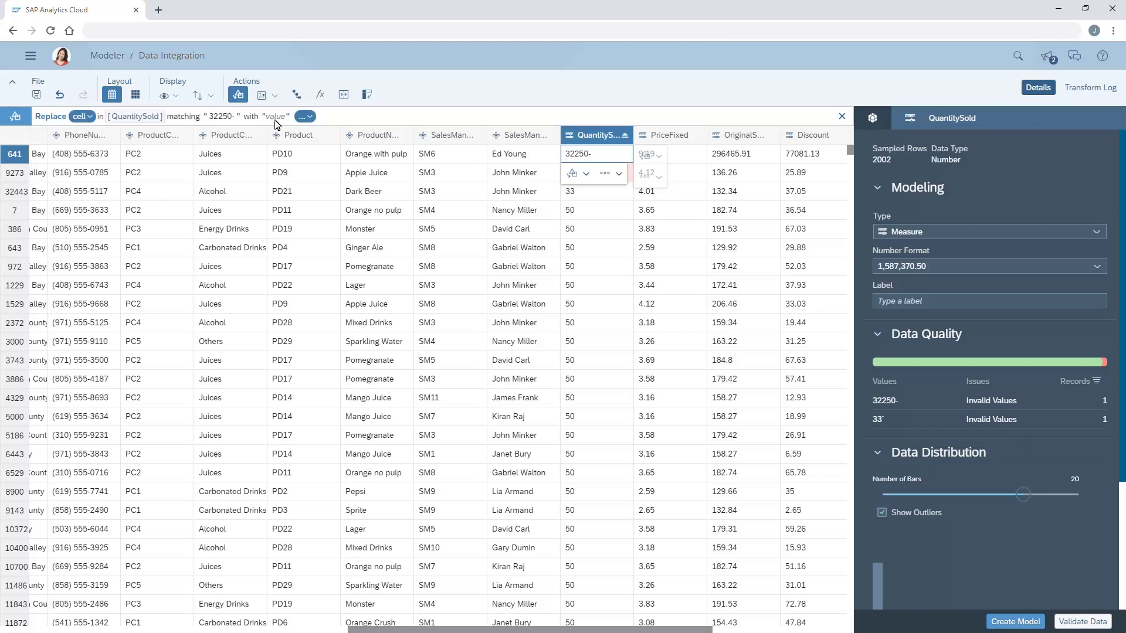
pyautogui.press('Return')
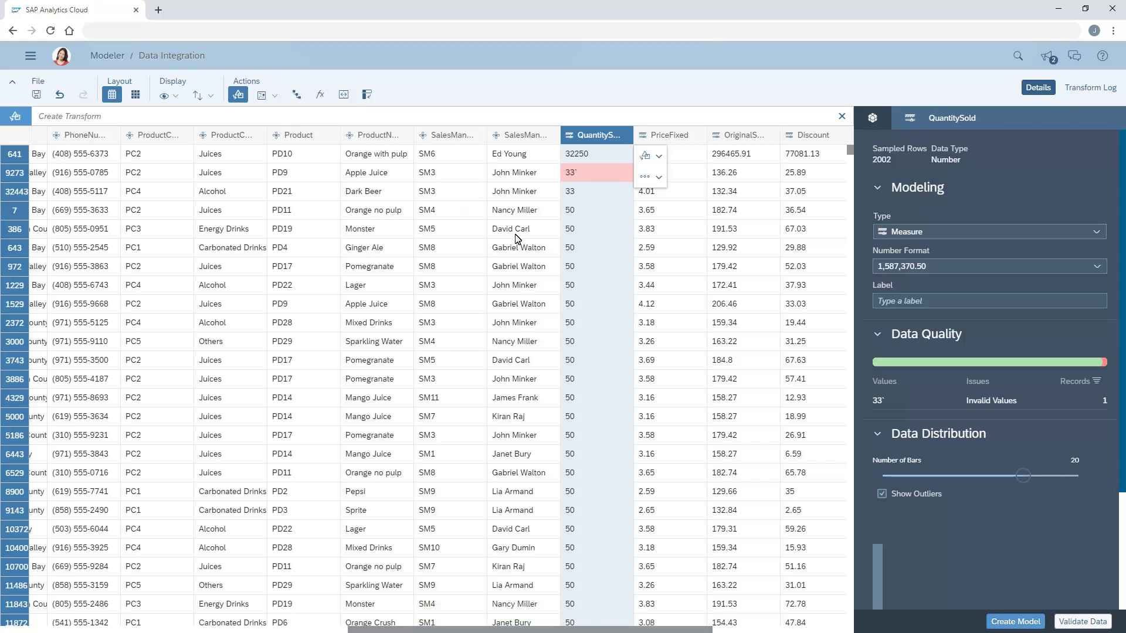
pyautogui.click(877, 406)
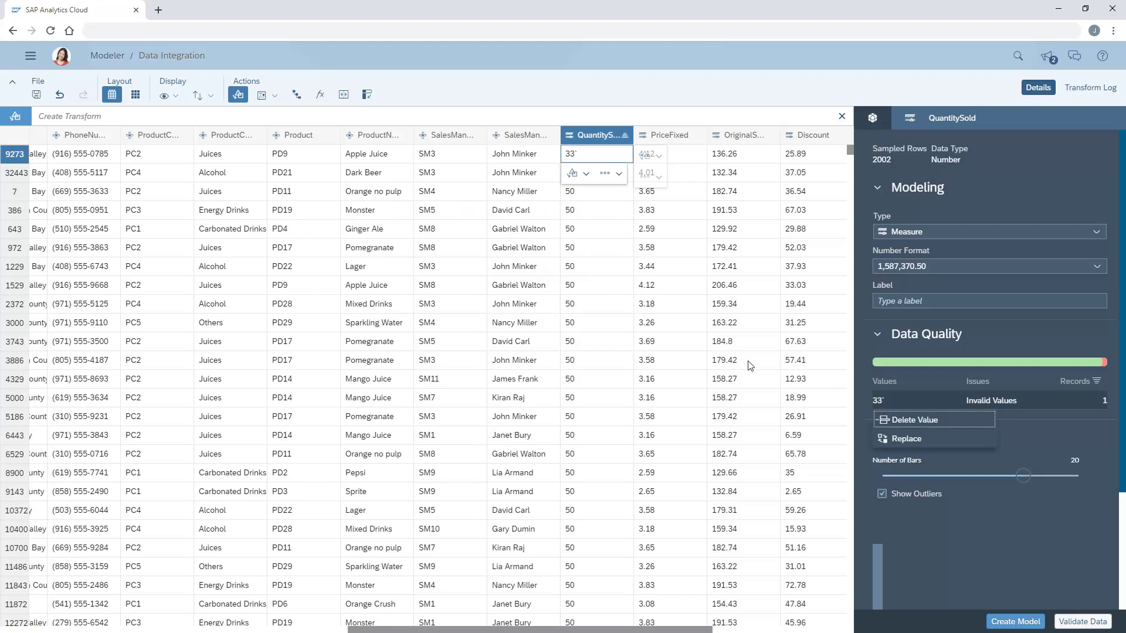
pyautogui.click(53, 120)
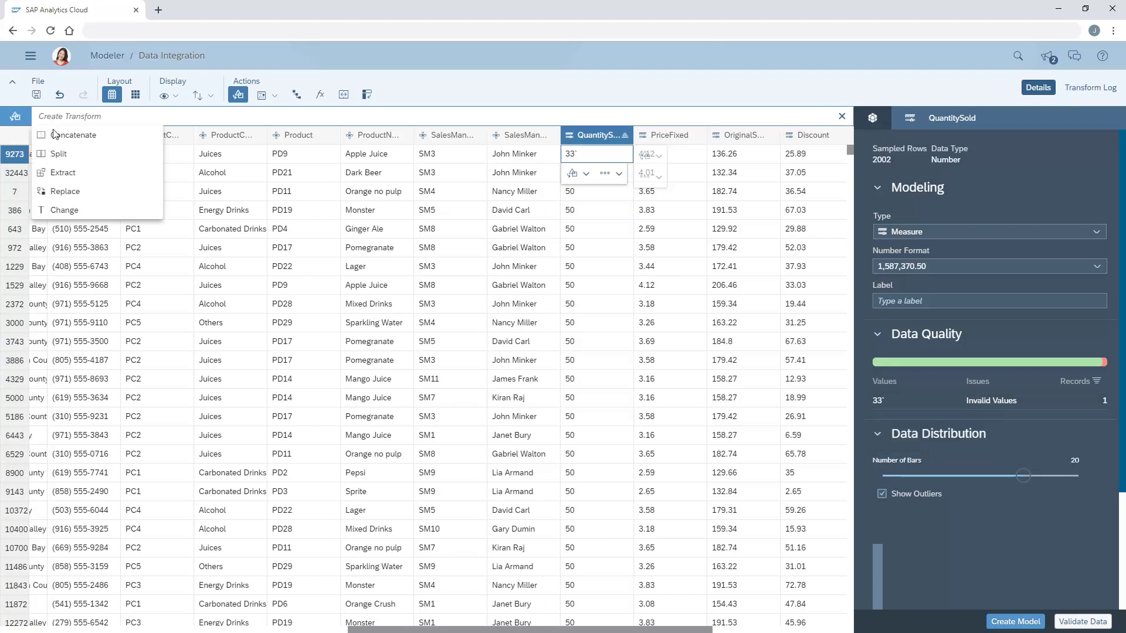
pyautogui.click(66, 196)
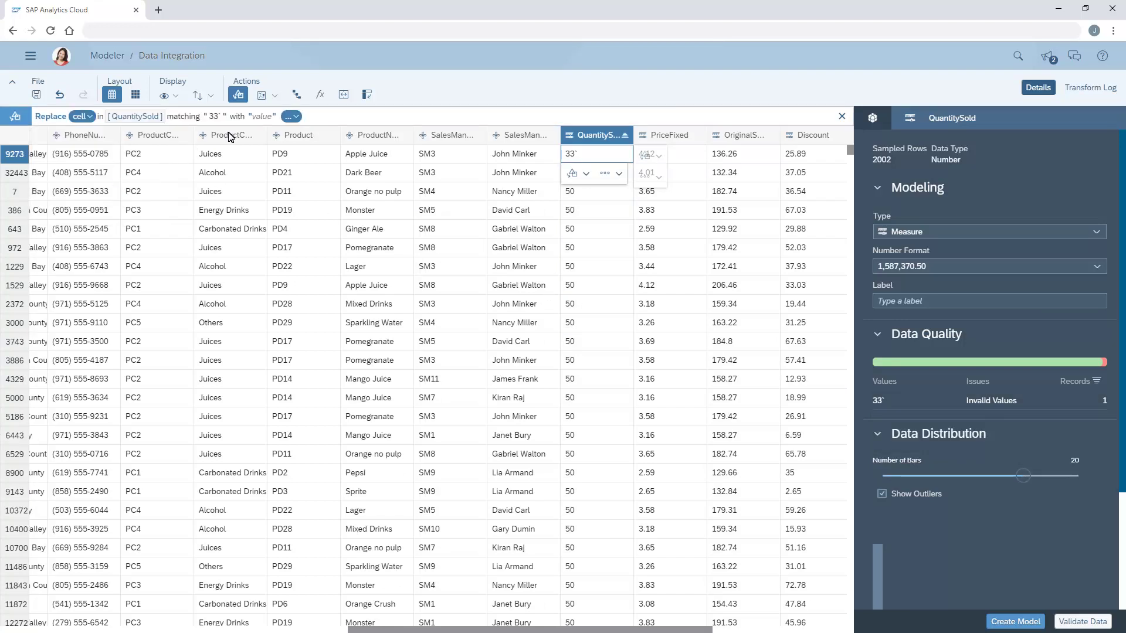
pyautogui.press('Return')
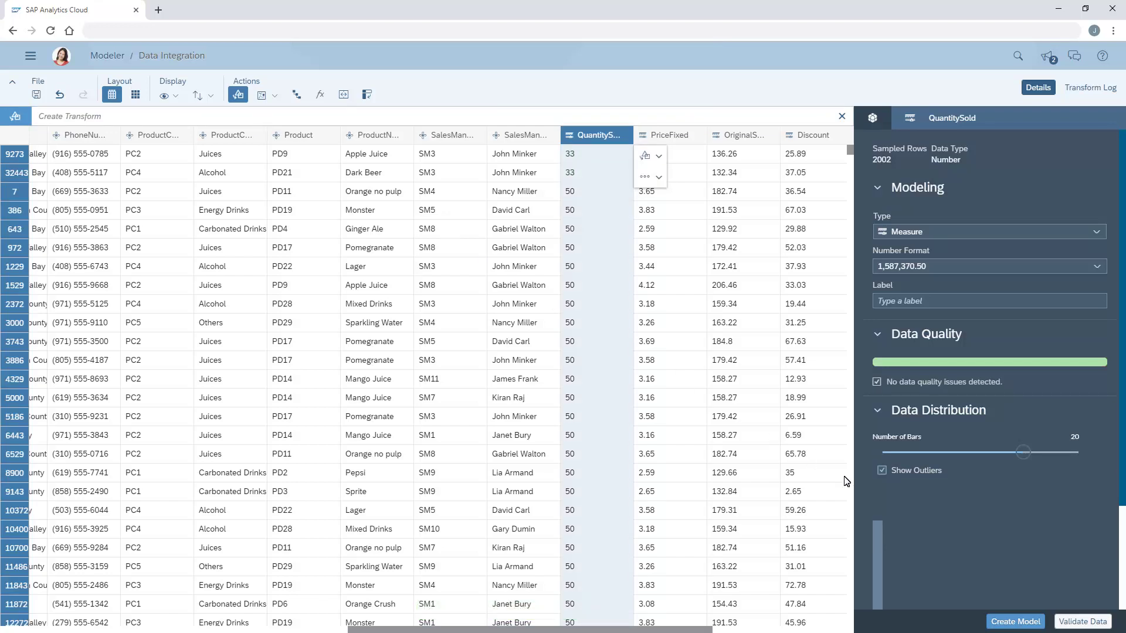
# - Re-validate the data, check the Transform Log, and return to the Details tab
pyautogui.click(1083, 623)
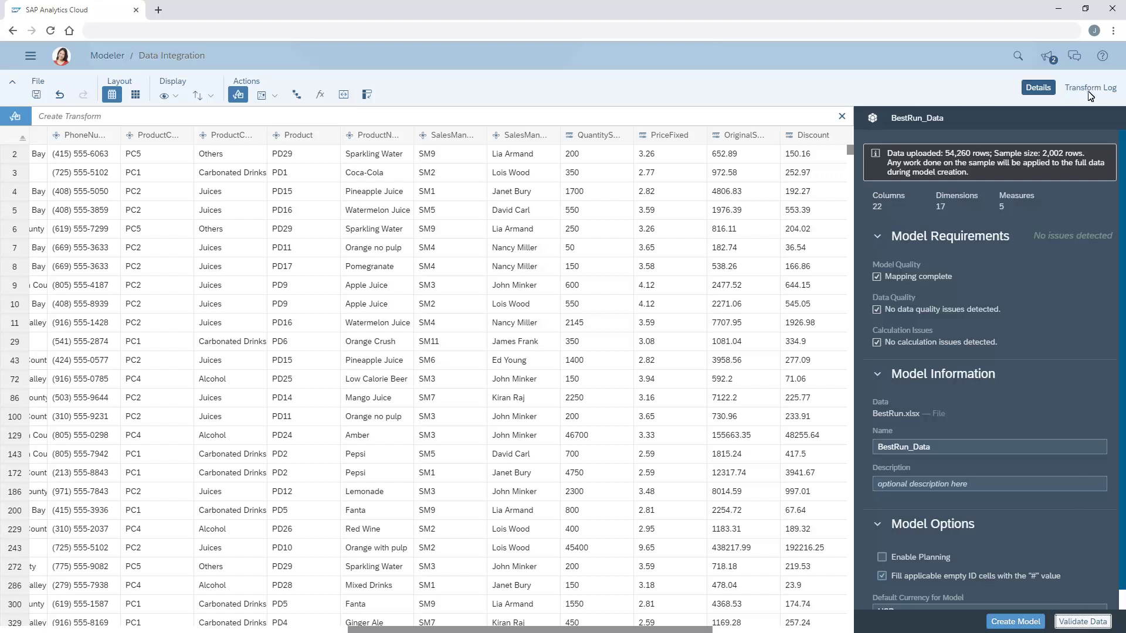
pyautogui.click(1089, 92)
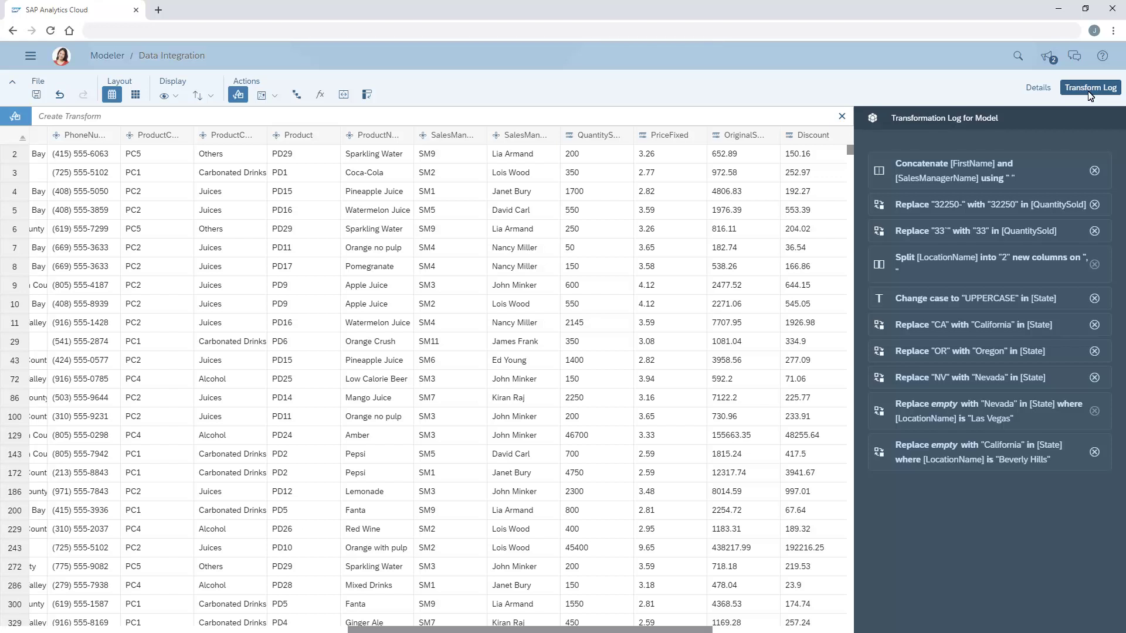
pyautogui.click(1040, 92)
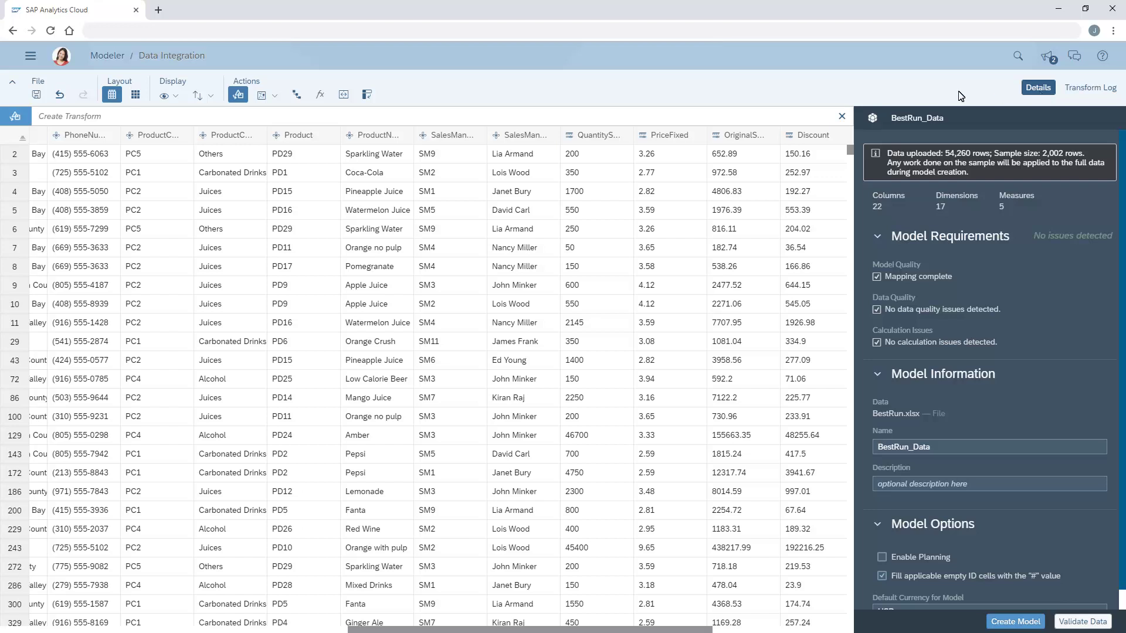
# - Show columns as summary cards and open suggested transforms for SalesManagerName
pyautogui.click(135, 95)
pyautogui.click(34, 304)
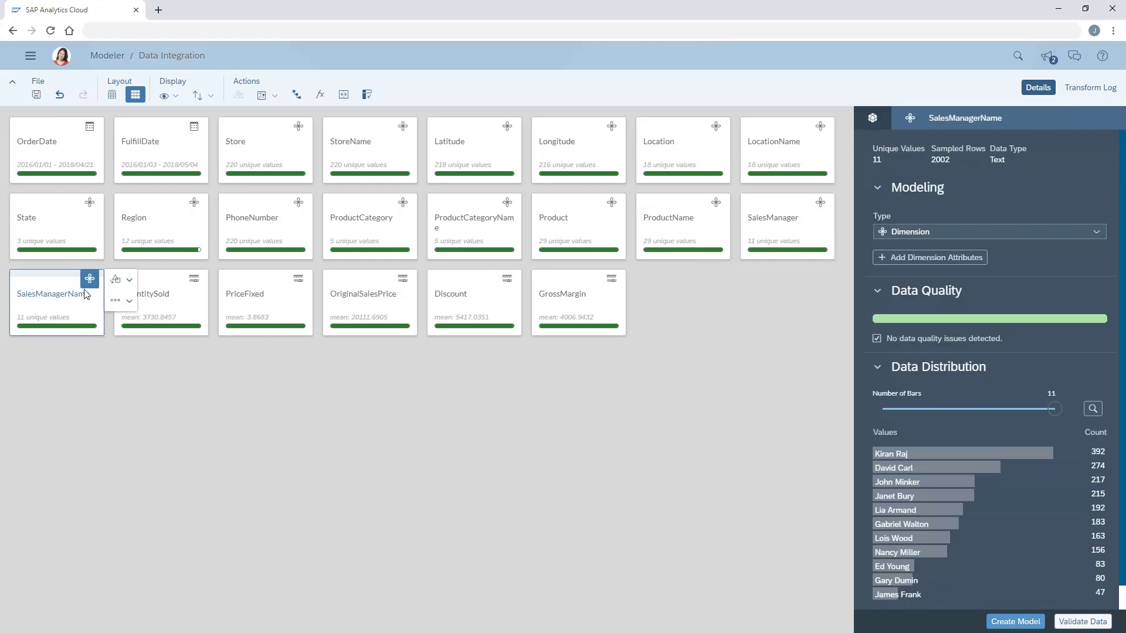
pyautogui.click(123, 281)
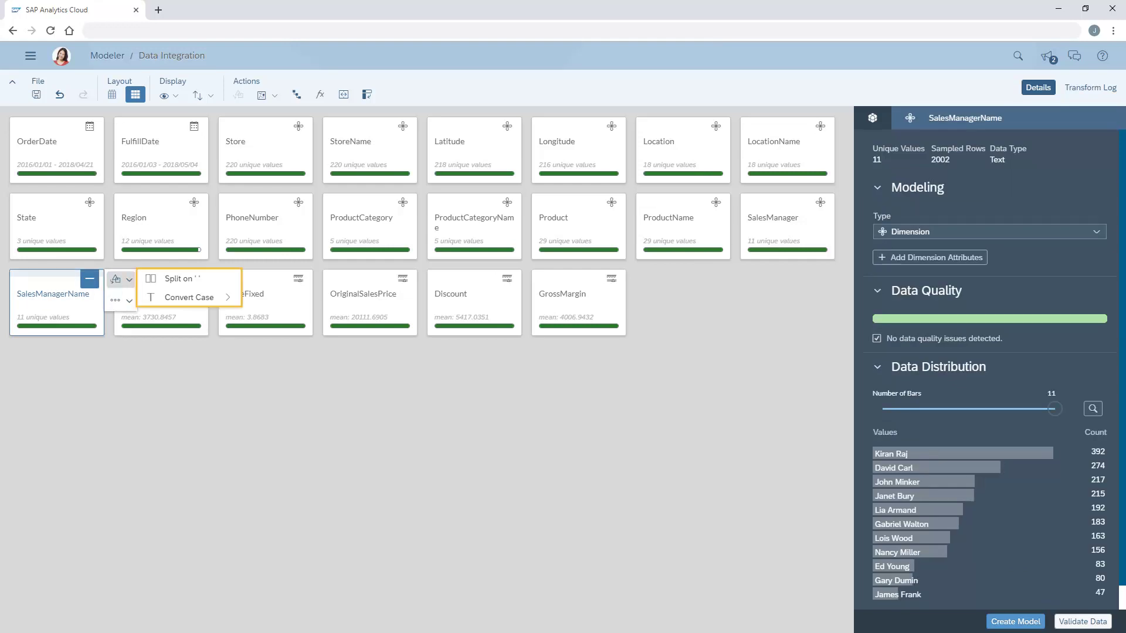